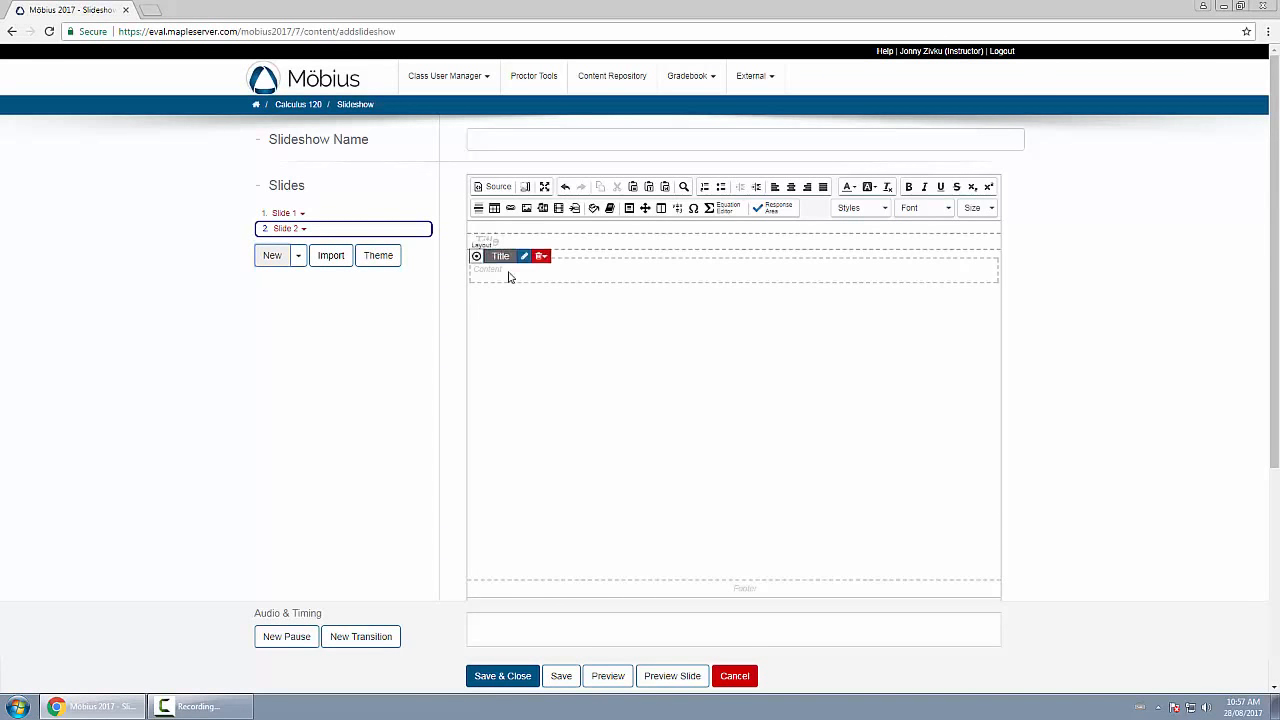
Add a slide with the One Column Two Columns layout, and import the current class's kite-height Example 1 question as another slide.
left_click(298, 257)
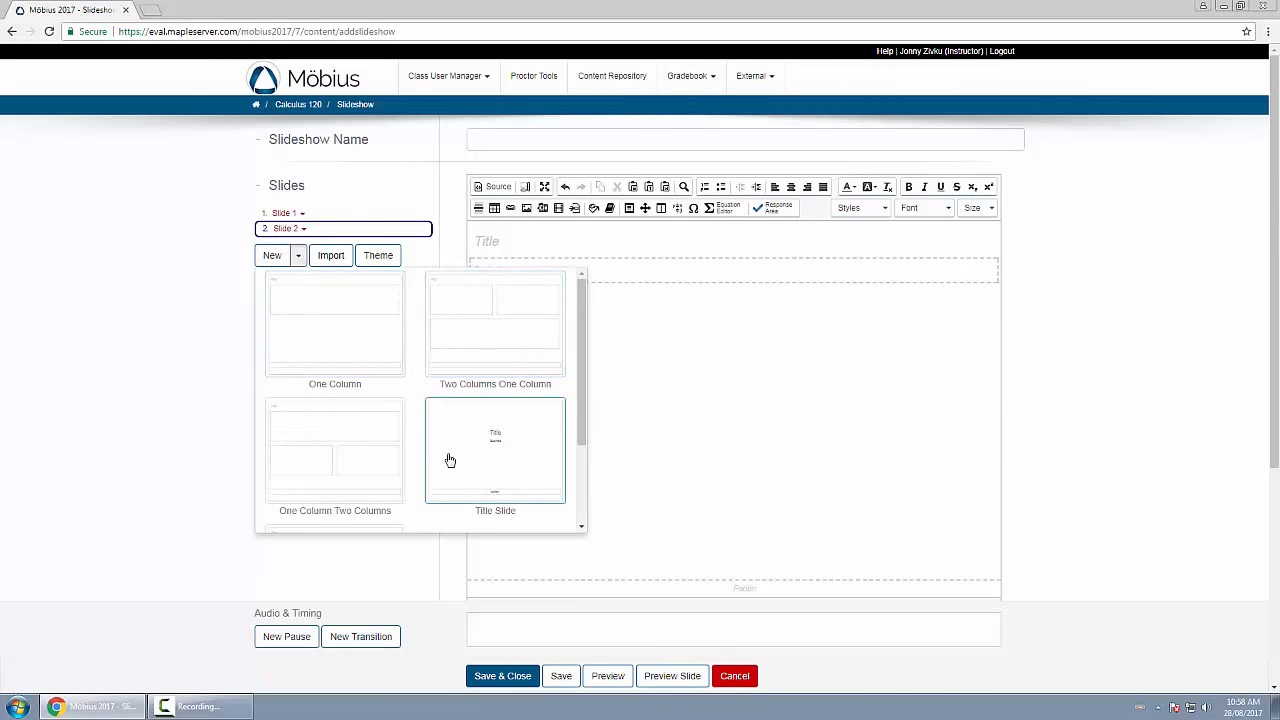
left_click(360, 461)
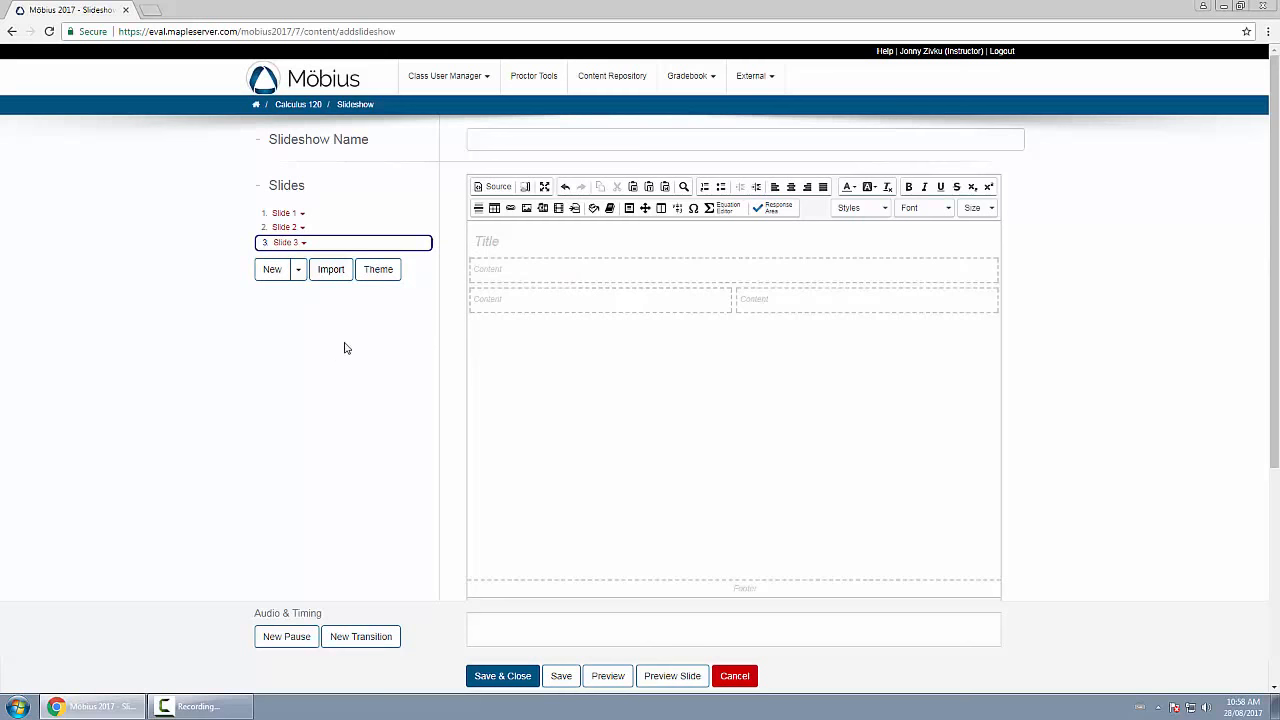
left_click(331, 270)
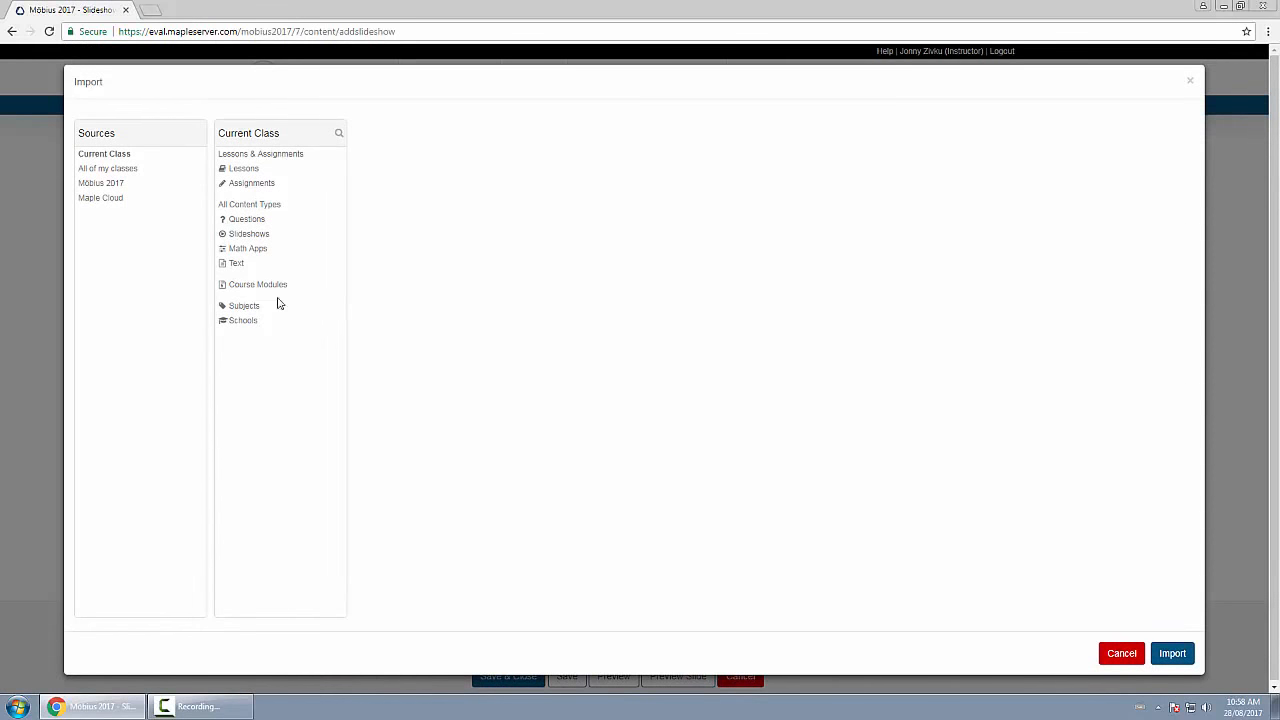
left_click(245, 249)
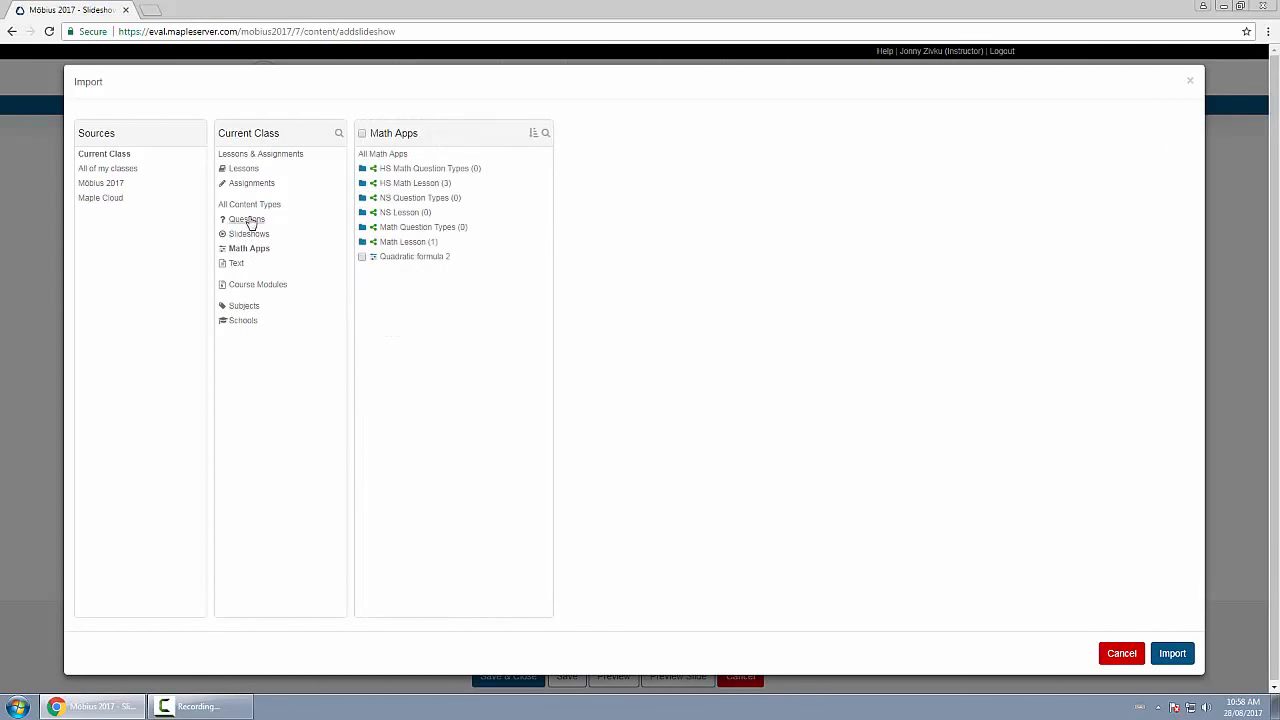
left_click(247, 220)
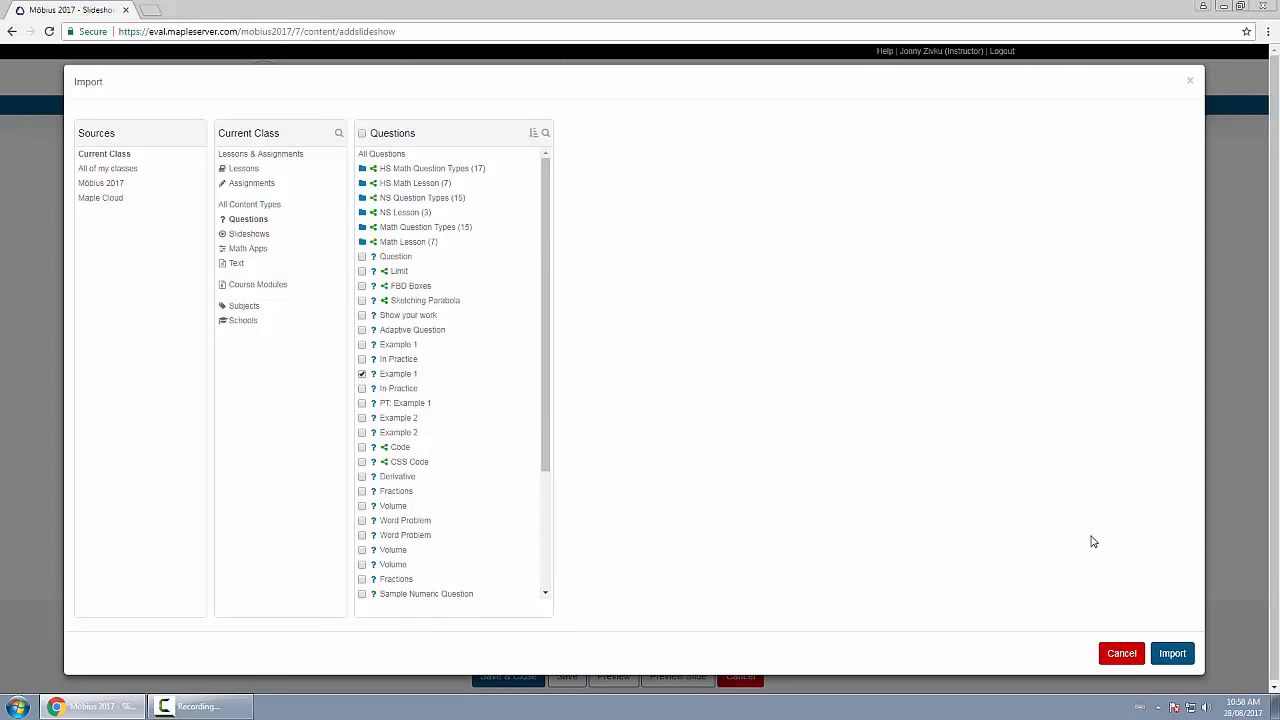
left_click(1172, 653)
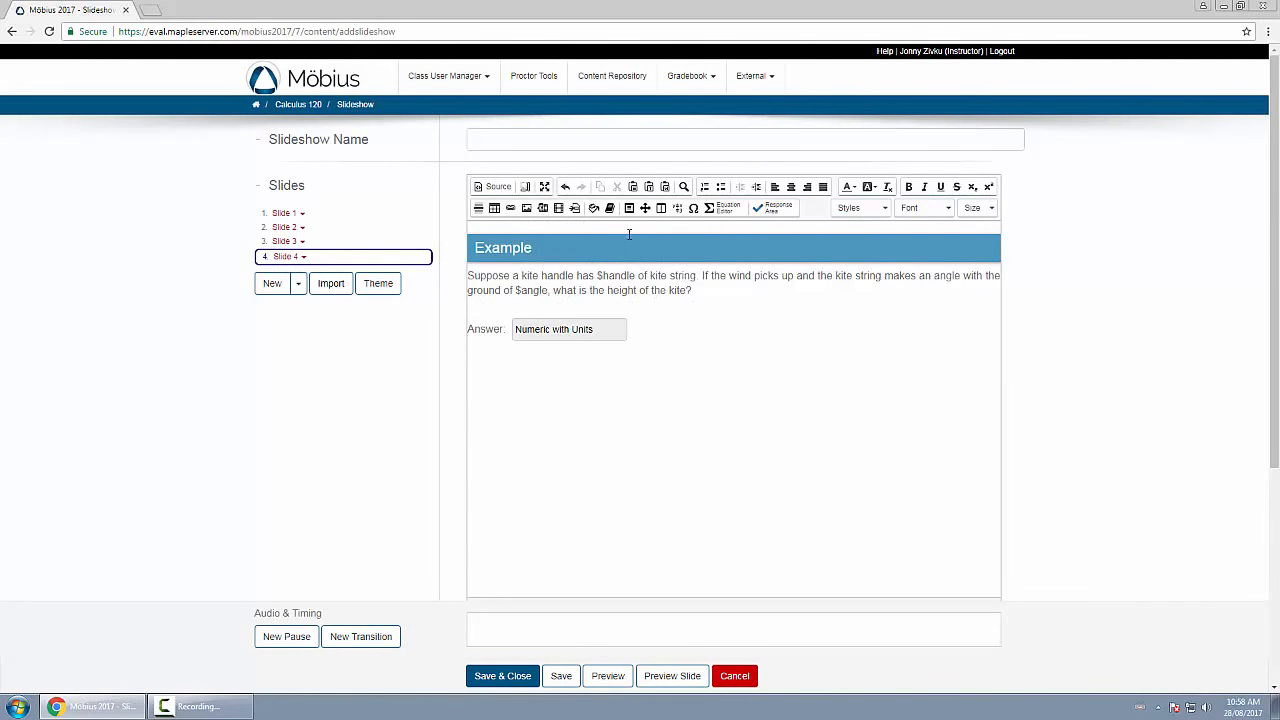
Replace the Immaterial DEMO theme with the red theme and check how it looks on Slide 2 and Slide 3.
left_click(284, 214)
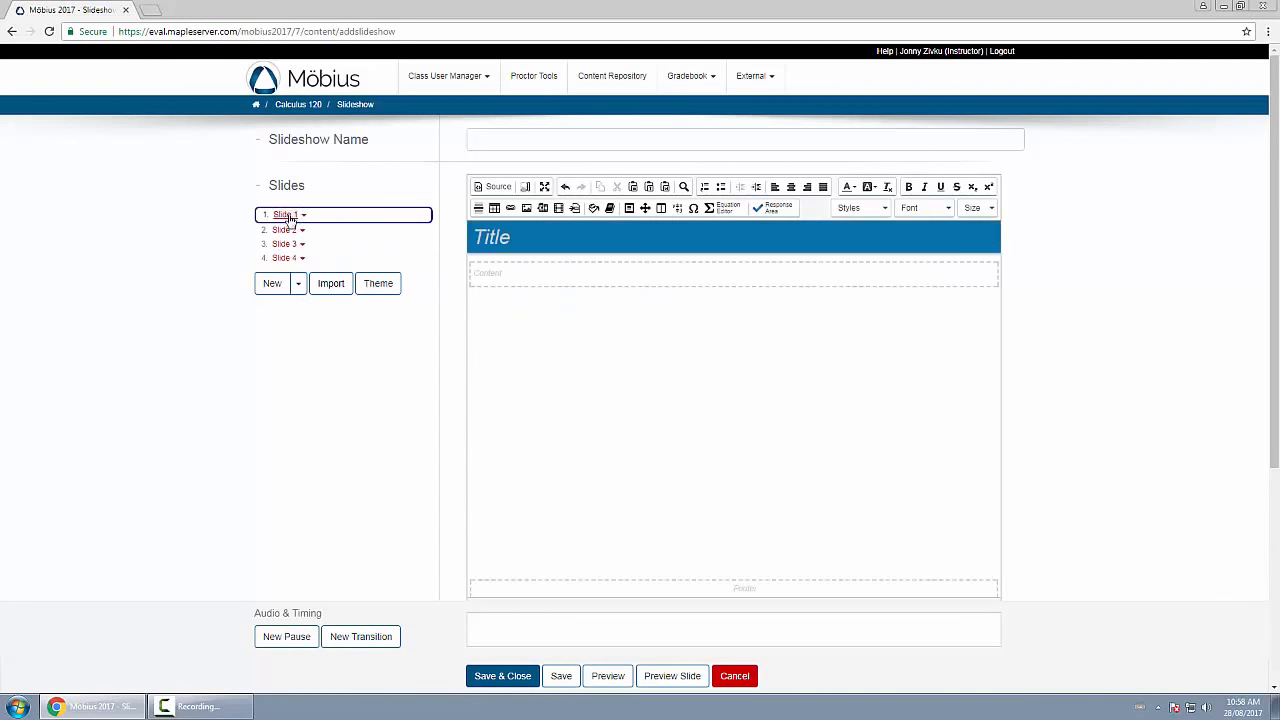
left_click(380, 285)
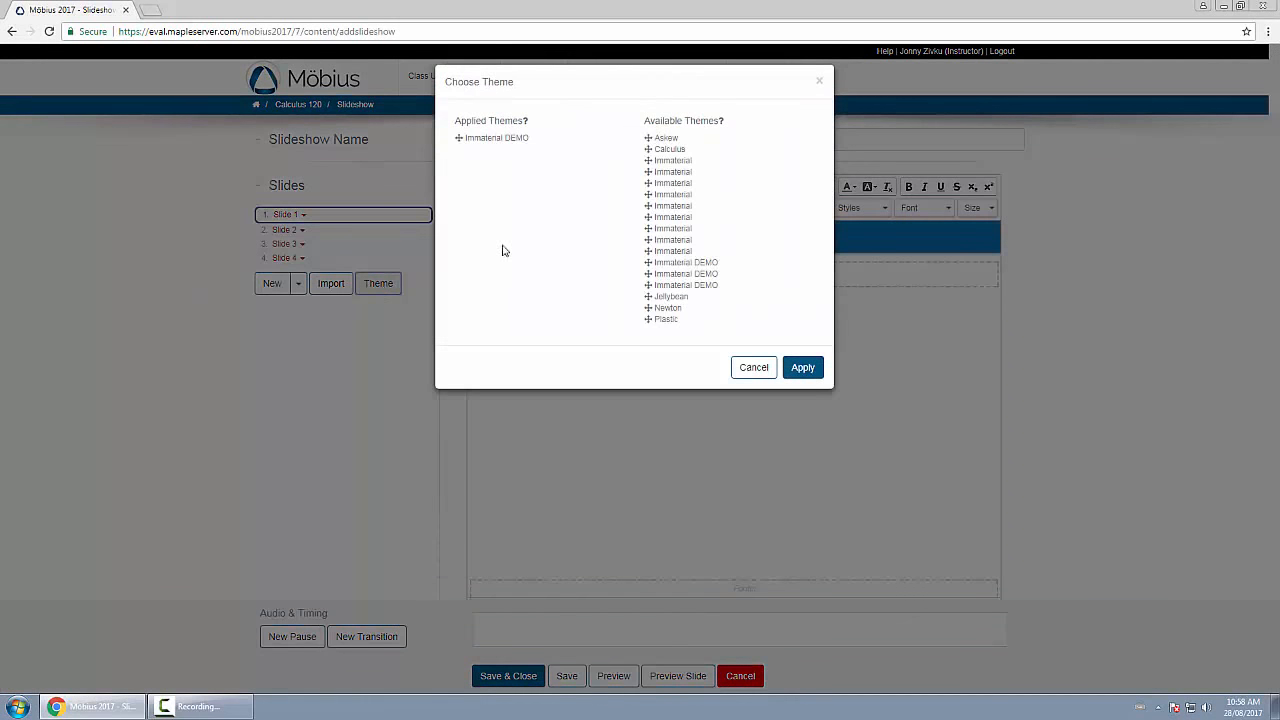
left_click_drag(458, 138, 698, 258)
left_click_drag(641, 307, 571, 257)
left_click(803, 368)
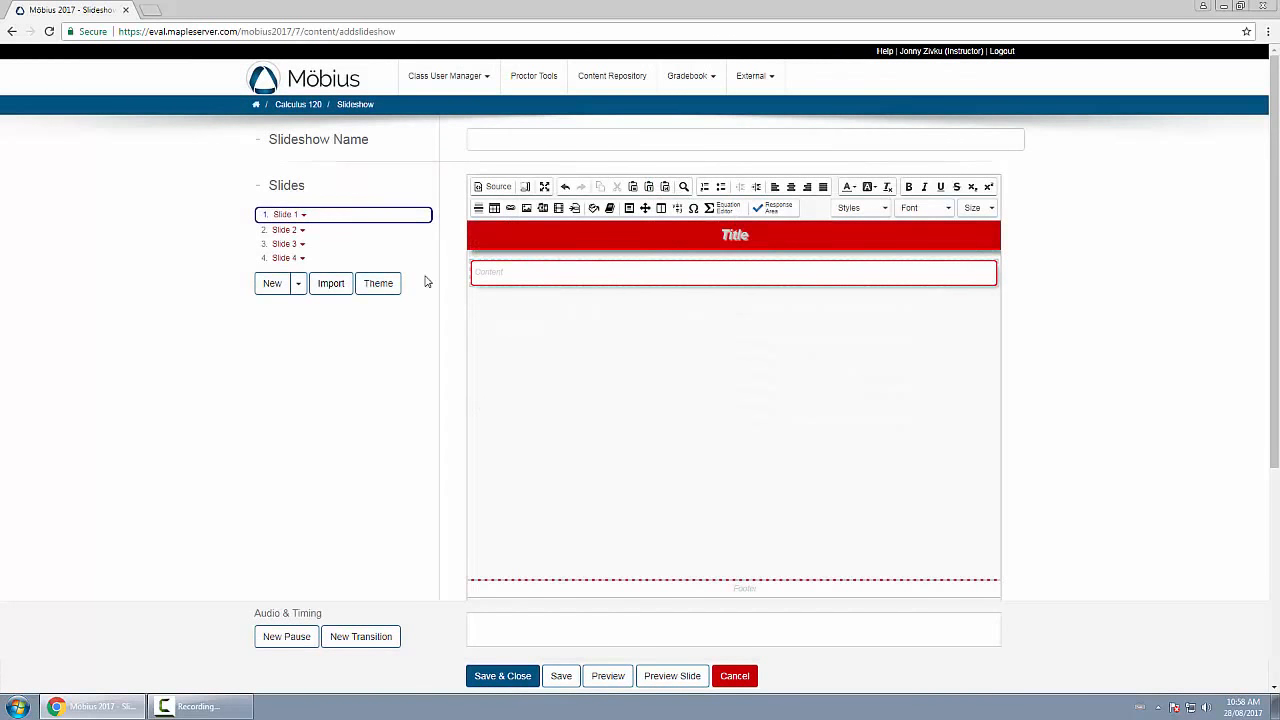
left_click(287, 230)
left_click(286, 245)
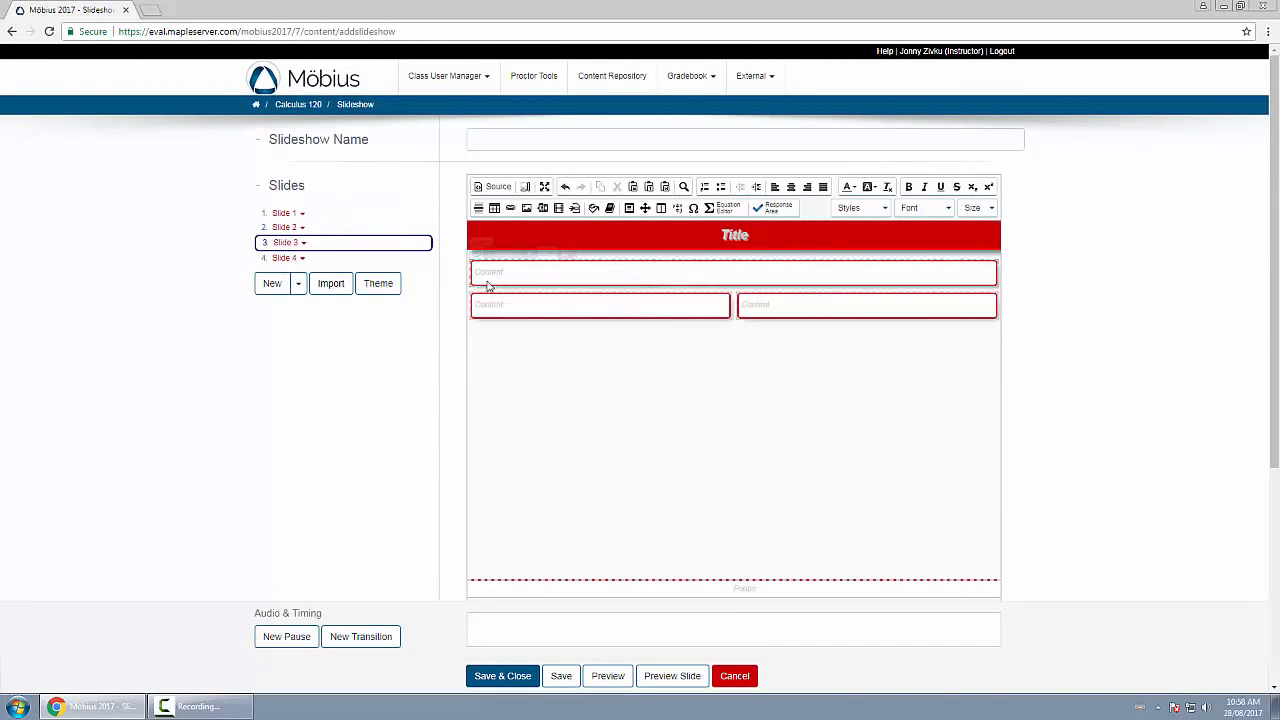
Switch the slideshow from the red theme back to the blue Immaterial DEMO theme.
left_click(380, 283)
mouse_move(458, 138)
left_mouse_down()
mouse_move(706, 206)
mouse_move(714, 298)
mouse_move(470, 140)
left_mouse_up()
left_click(803, 367)
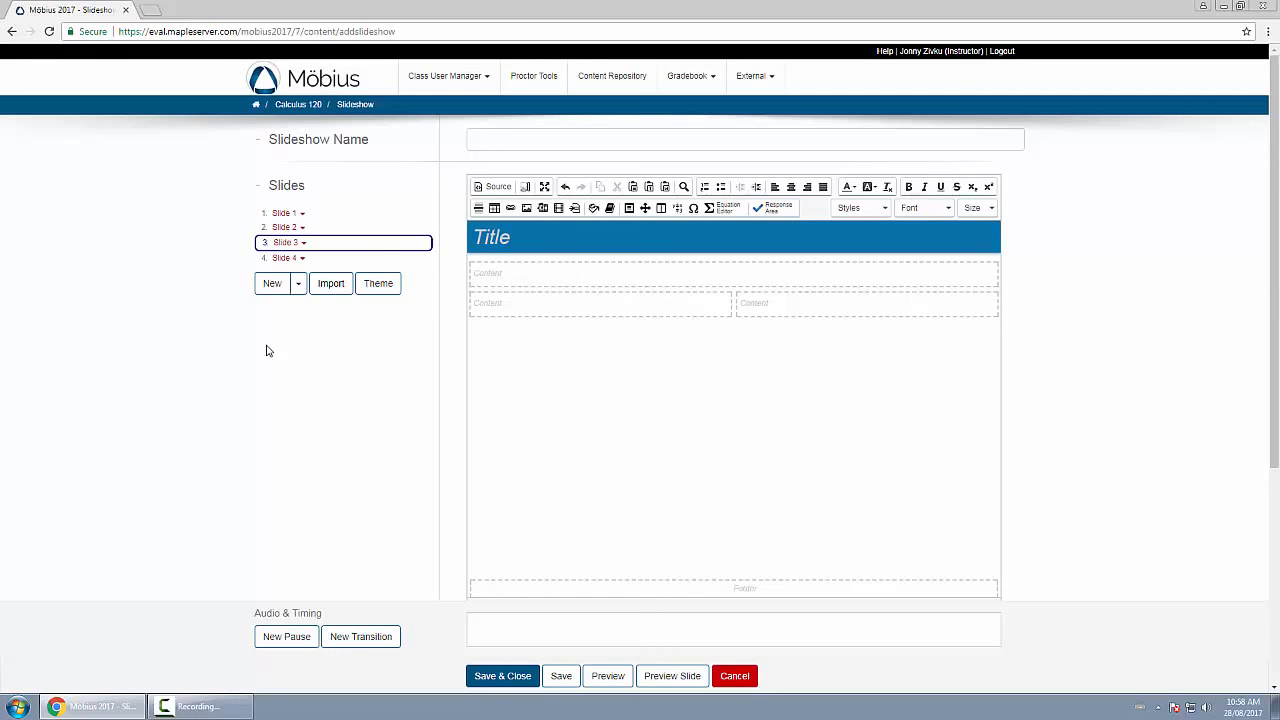
Review the actions available for Slide 1, and move the third slide to the start of the slide order.
left_click(303, 215)
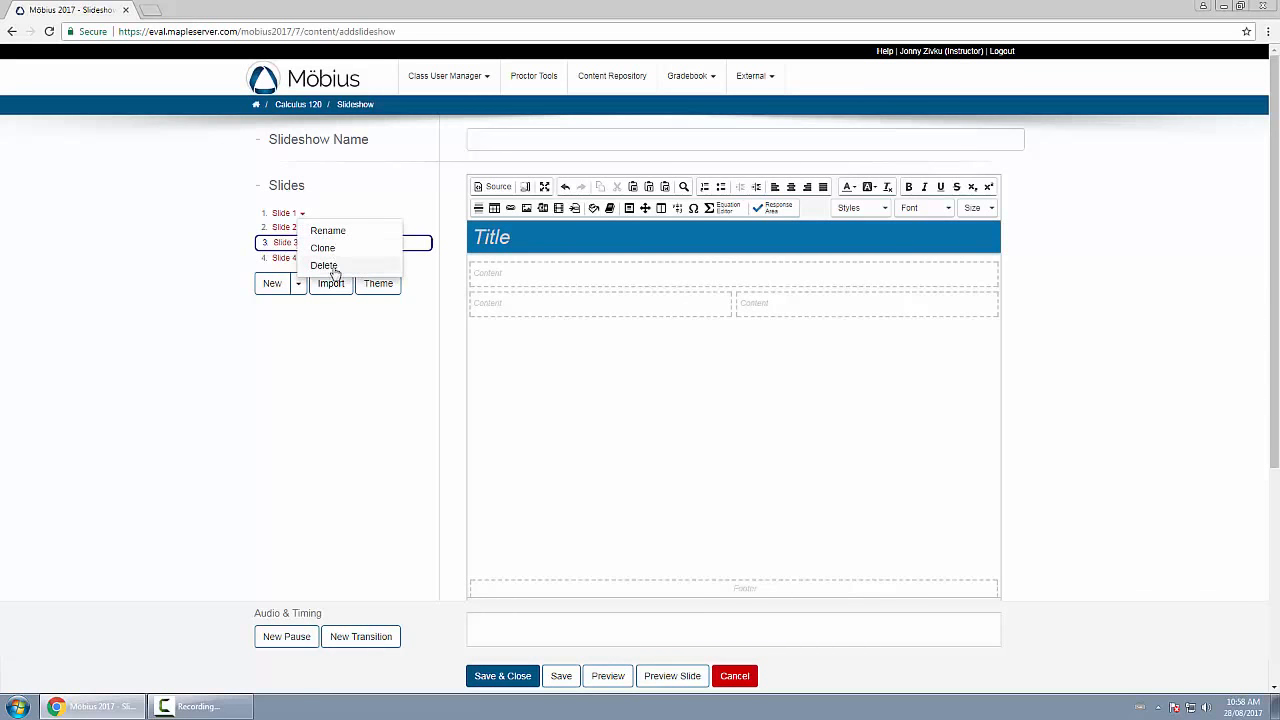
left_click(305, 342)
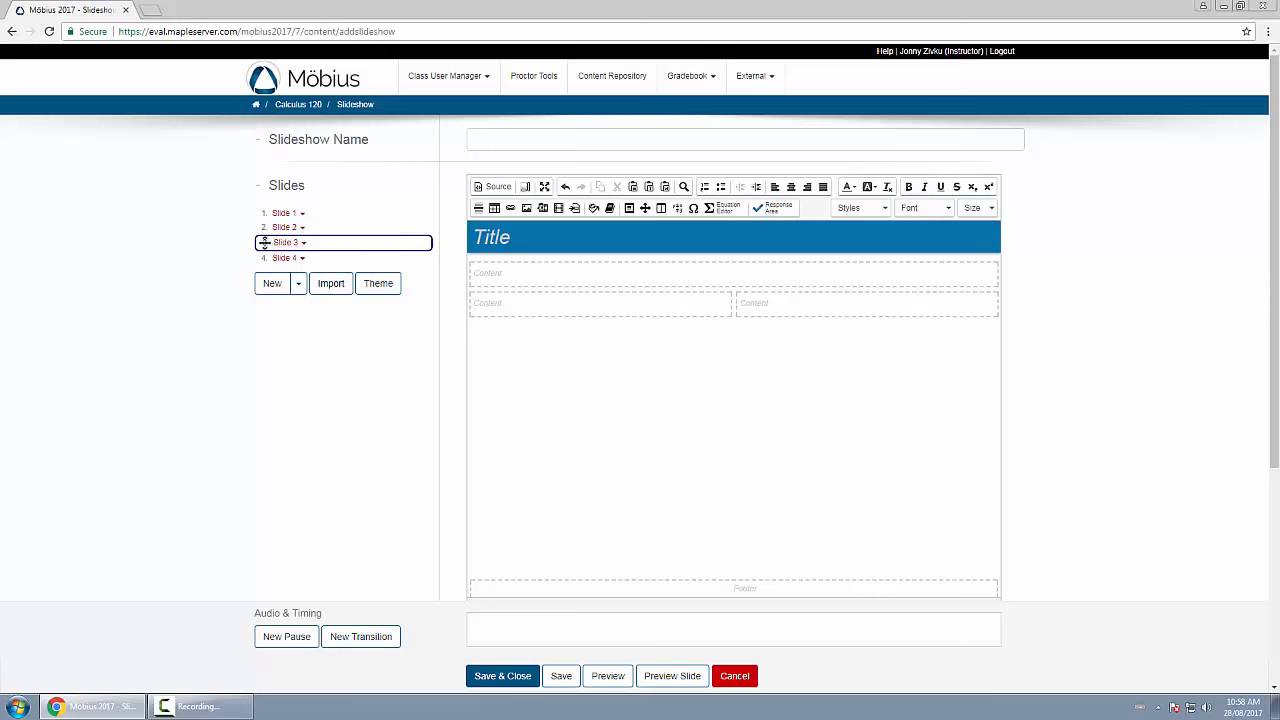
left_click_drag(331, 242, 331, 212)
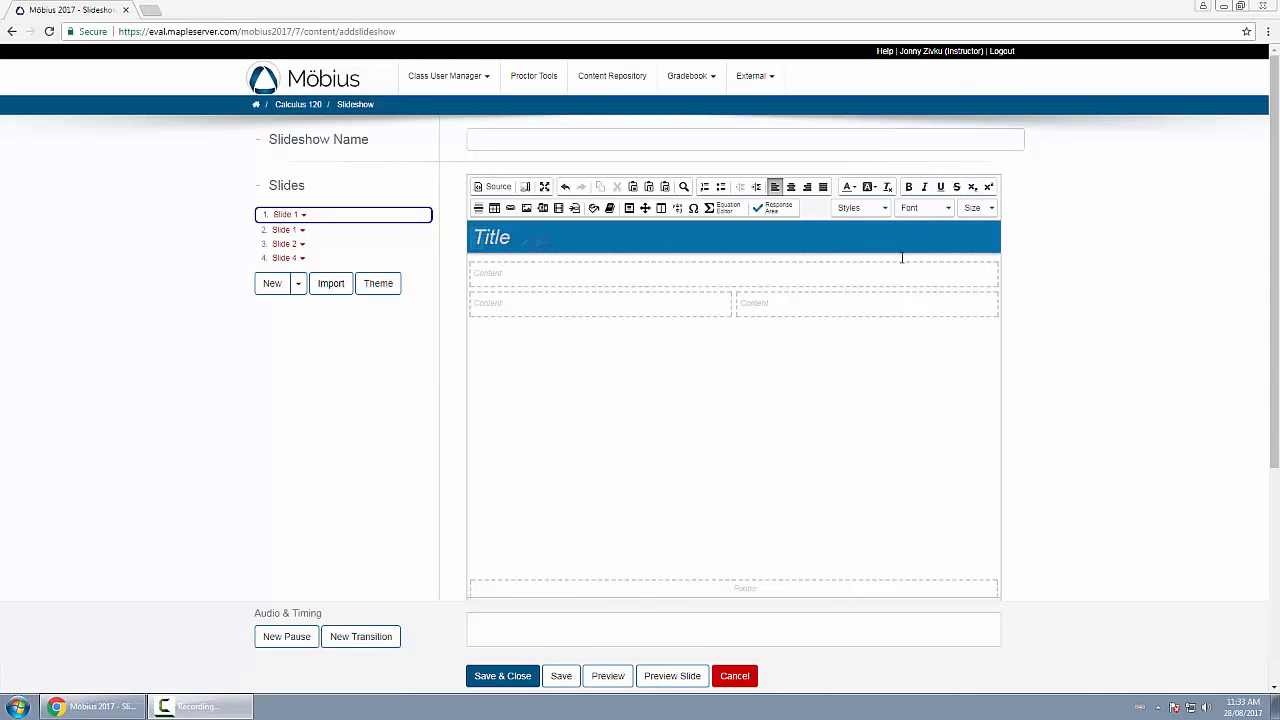
Examine the style, font and size choices and the settings for inserting images, embedded external content and videos.
left_click(872, 210)
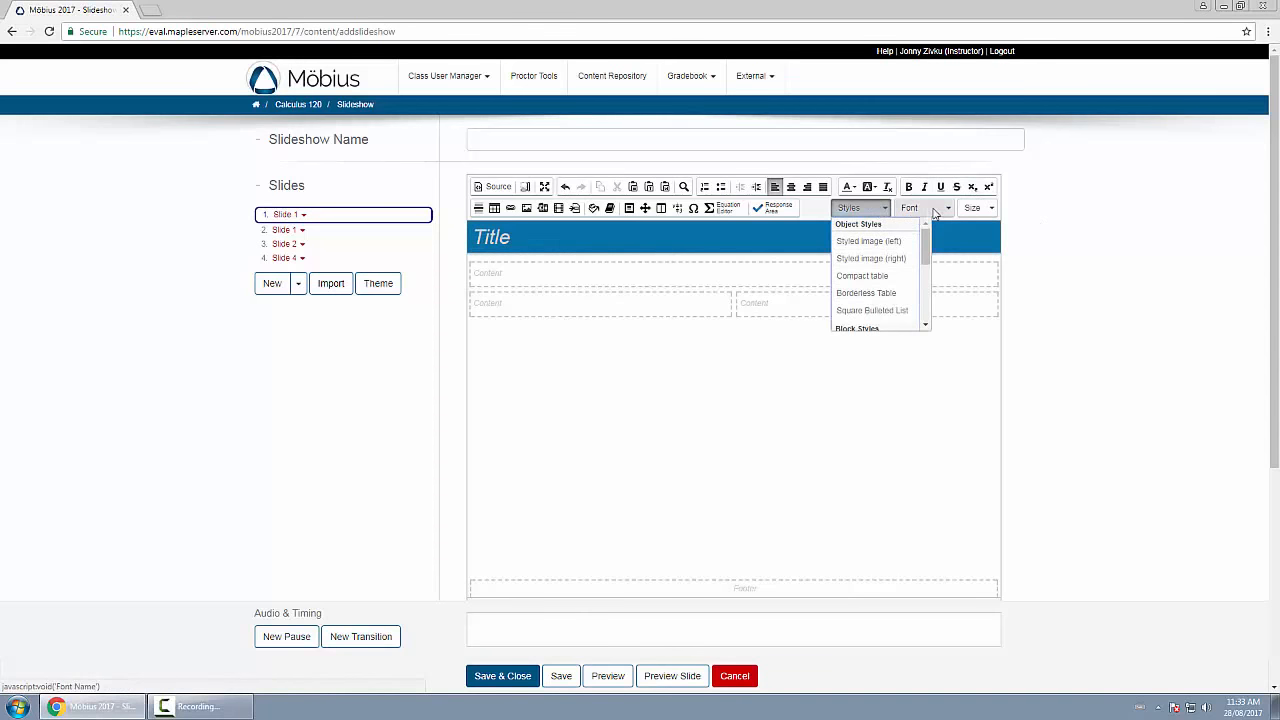
left_click(926, 209)
left_click(973, 208)
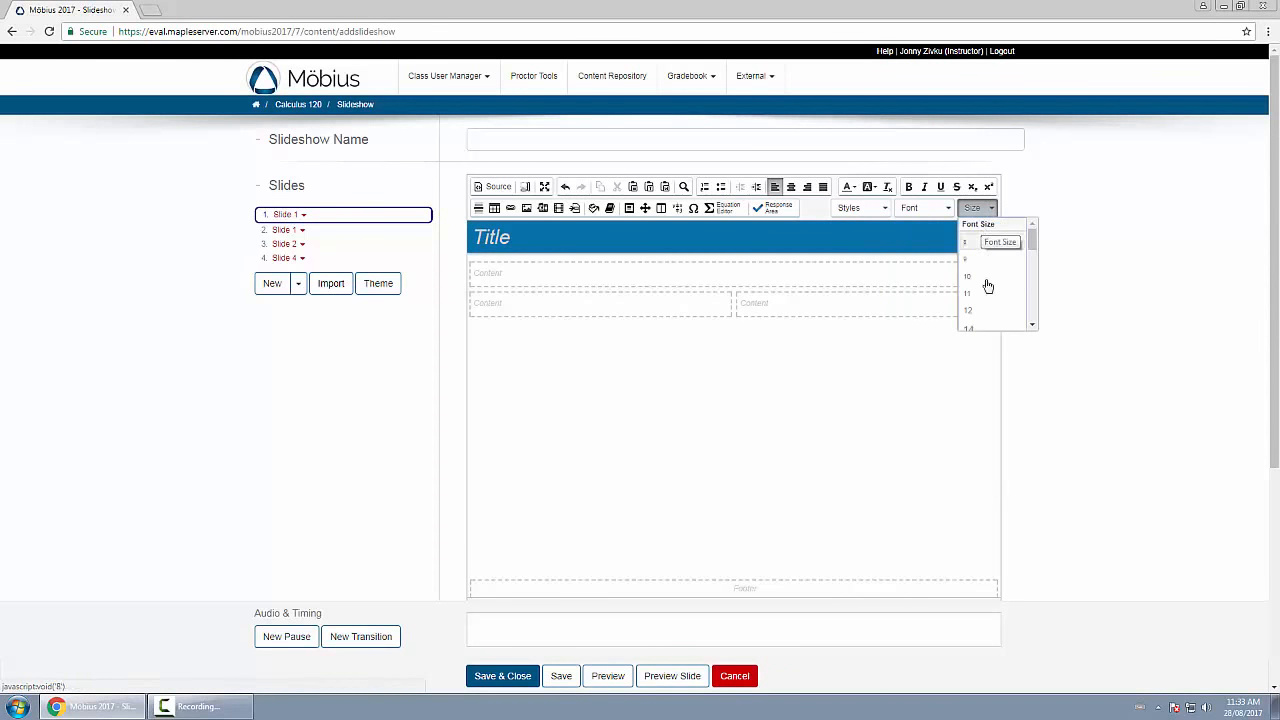
left_click(1073, 209)
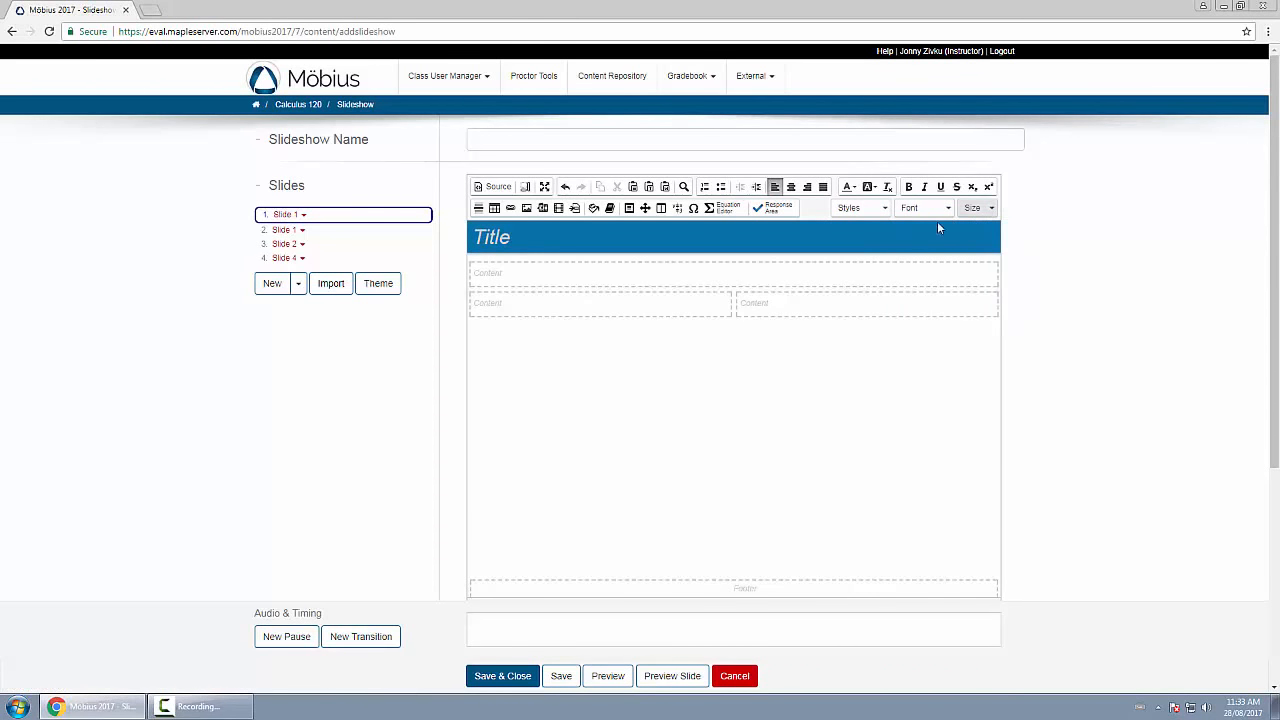
left_click(526, 208)
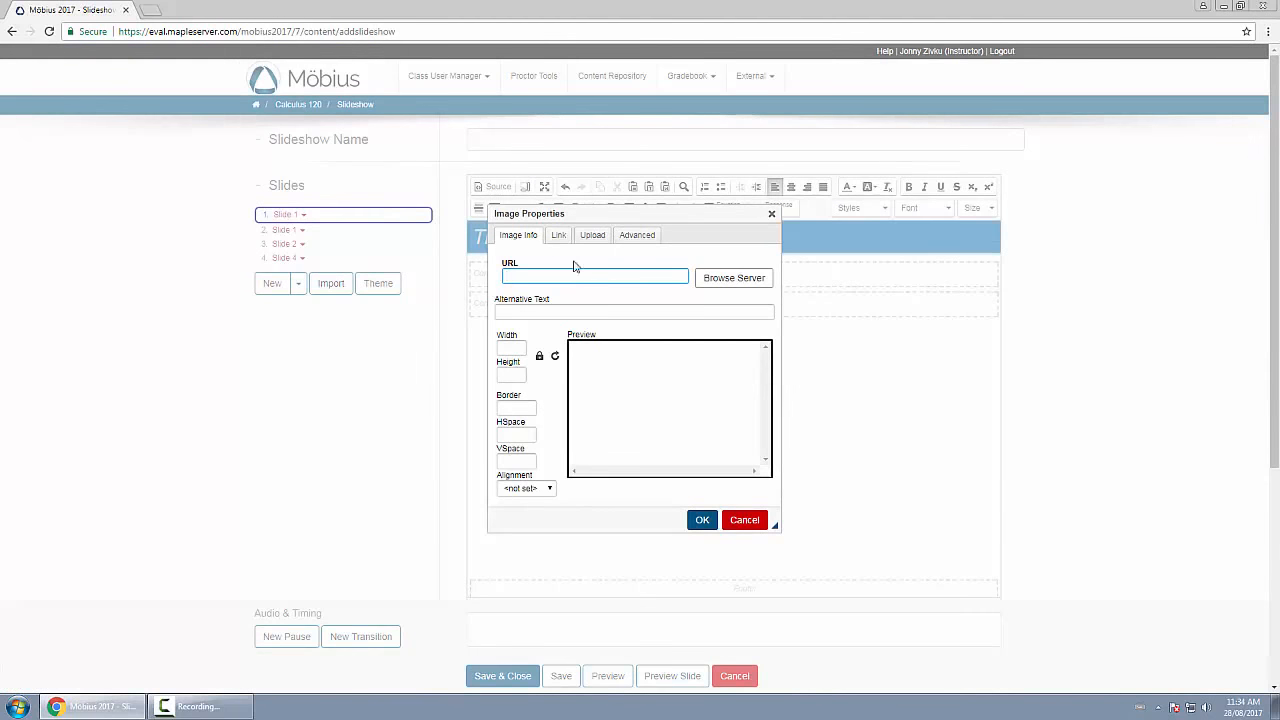
left_click(771, 213)
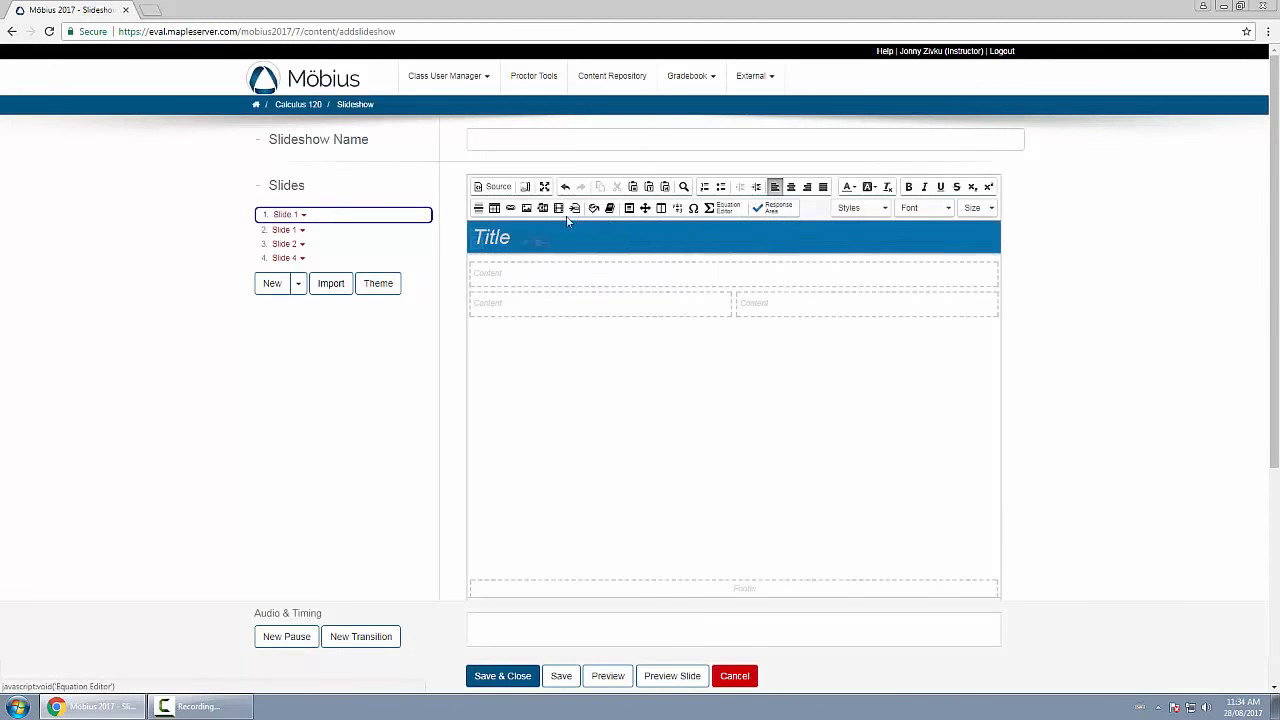
left_click(543, 209)
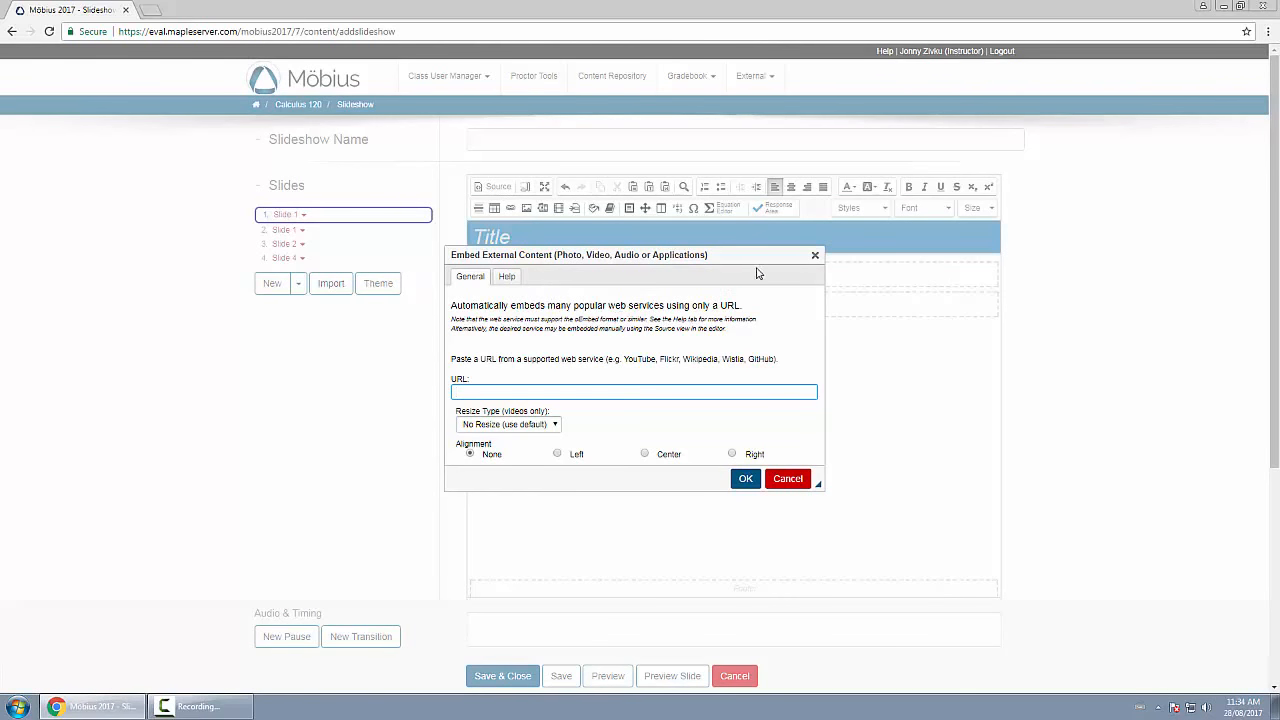
left_click(815, 255)
left_click(558, 208)
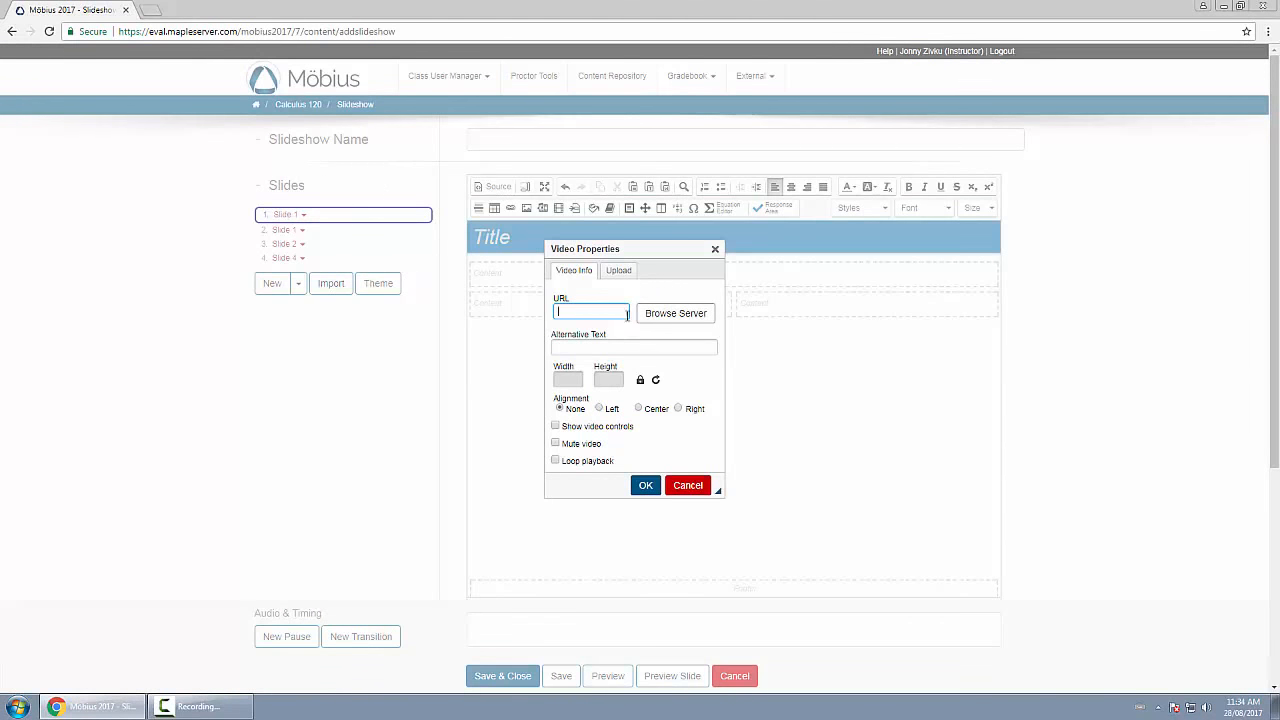
left_click(715, 249)
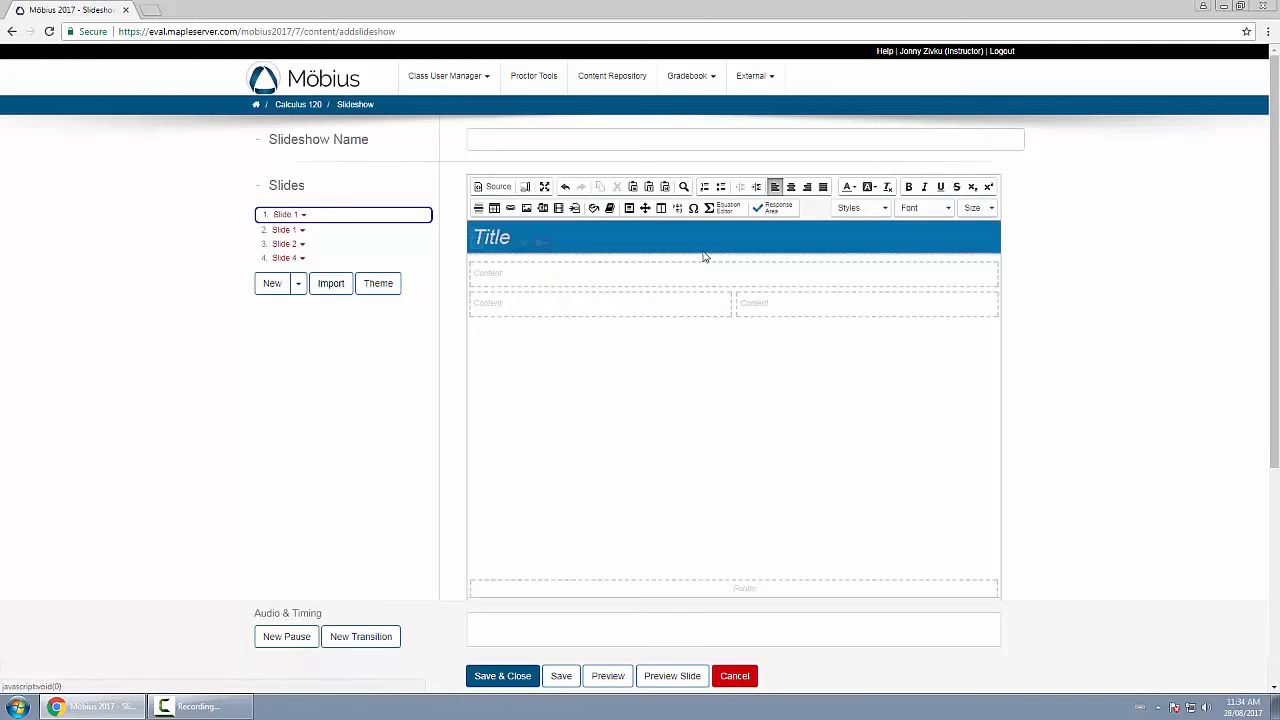
Insert the kite-height Example 1 question from the repository into the first slide, and delete the inserted content.
left_click(575, 209)
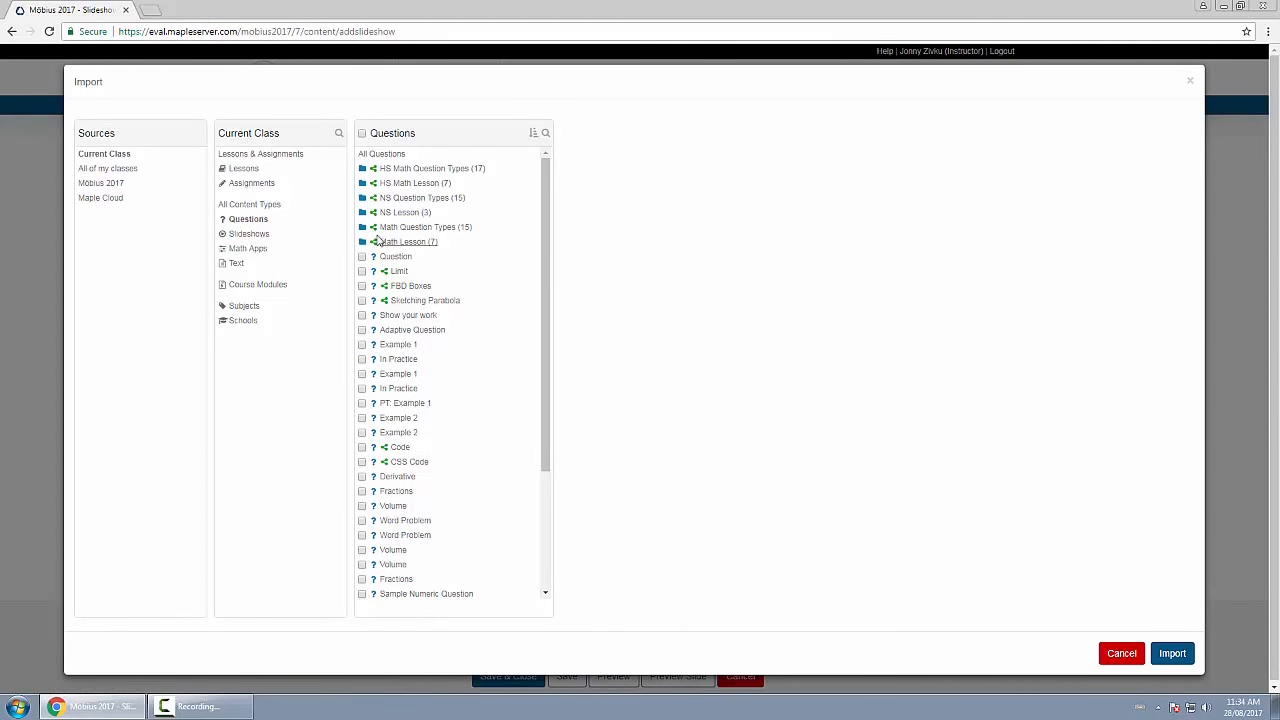
left_click(1172, 654)
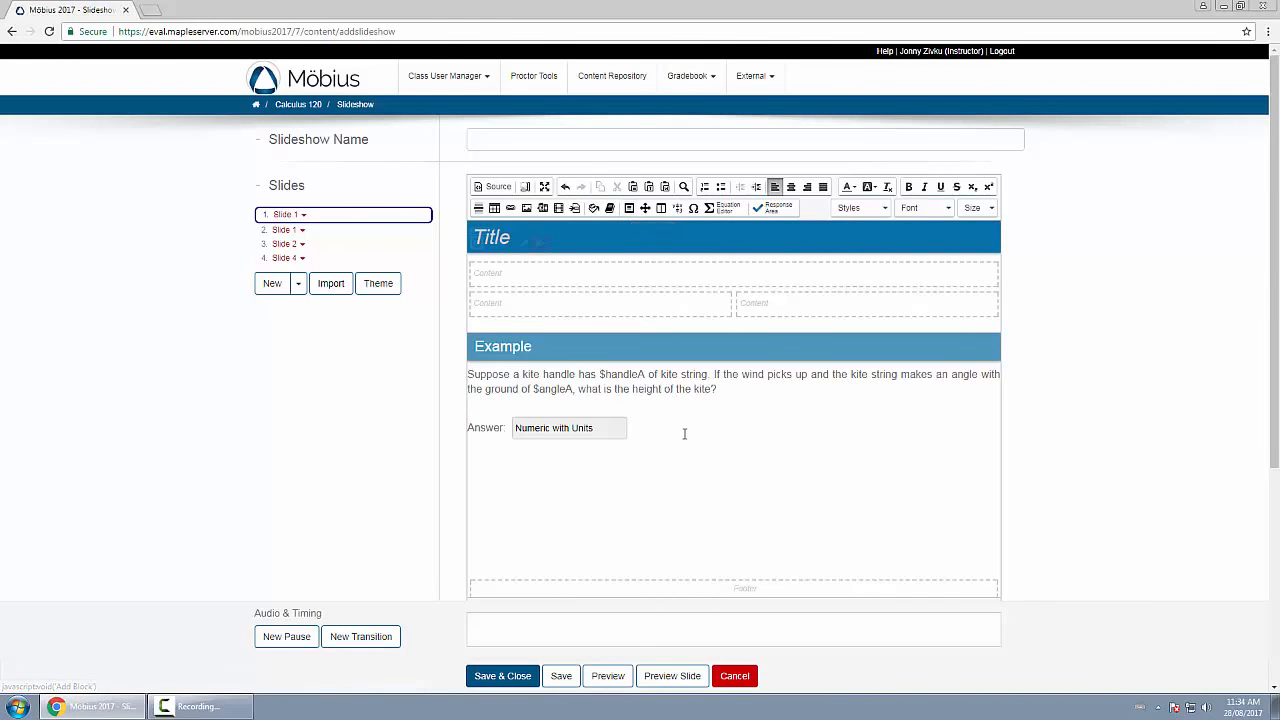
left_click_drag(683, 434, 459, 344)
key("Delete")
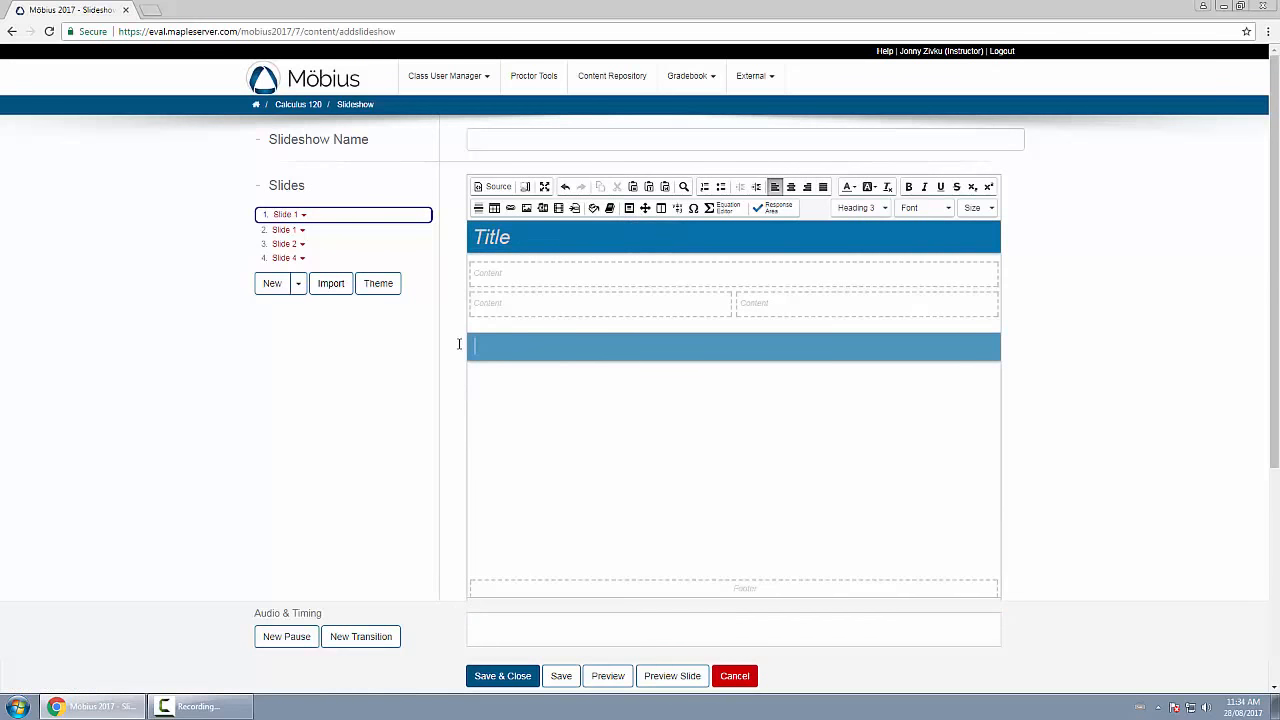
Insert a block below the slide's two-column content area and set its block type to Fact.
left_click(630, 209)
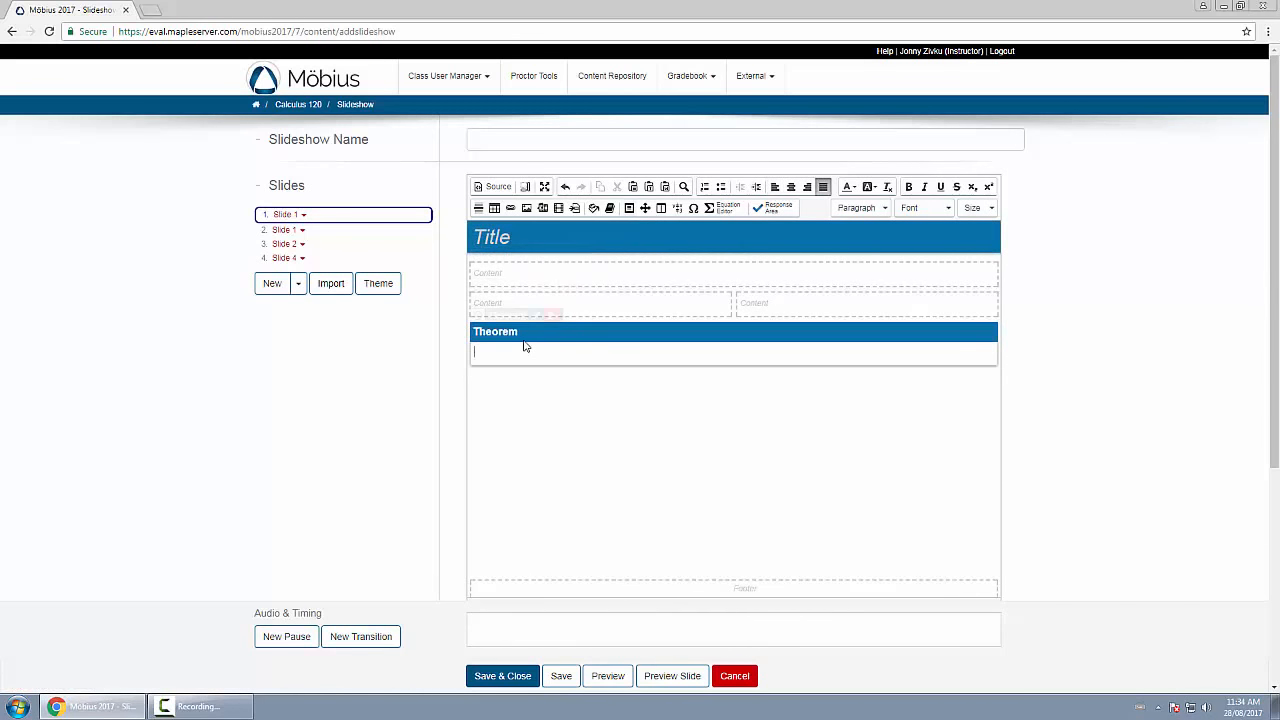
mouse_move(535, 320)
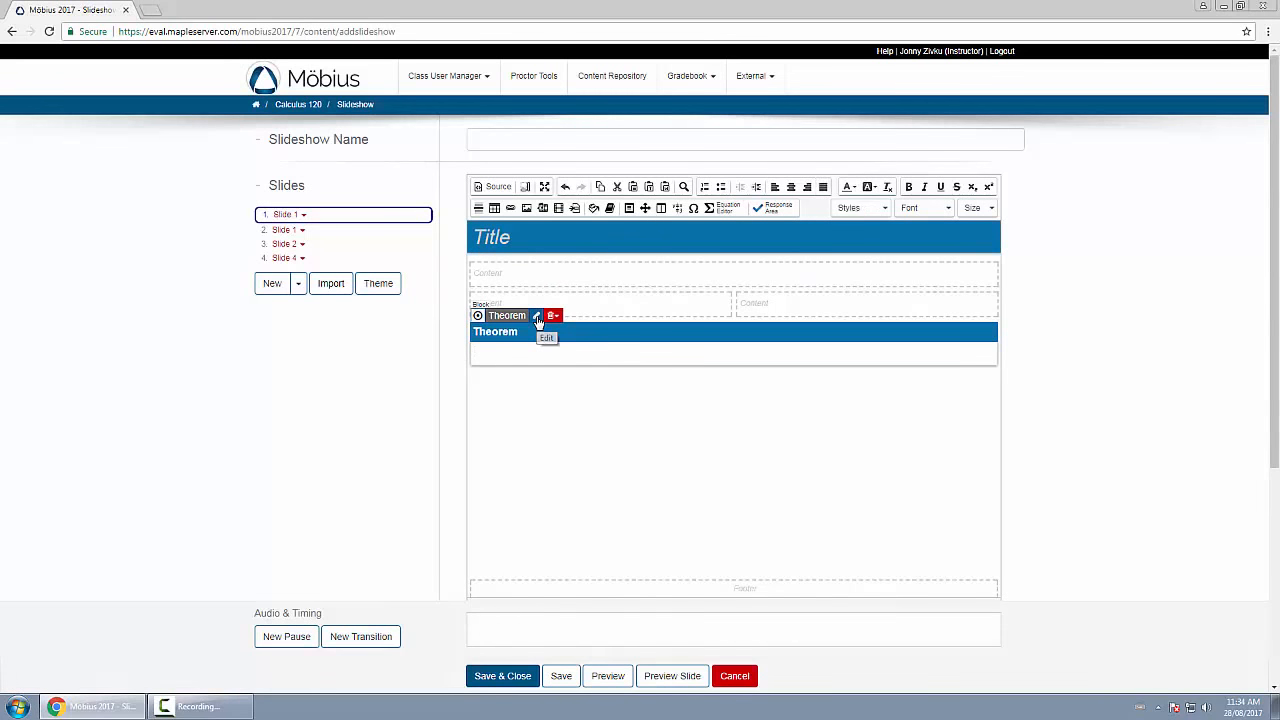
left_click(538, 318)
left_click(548, 292)
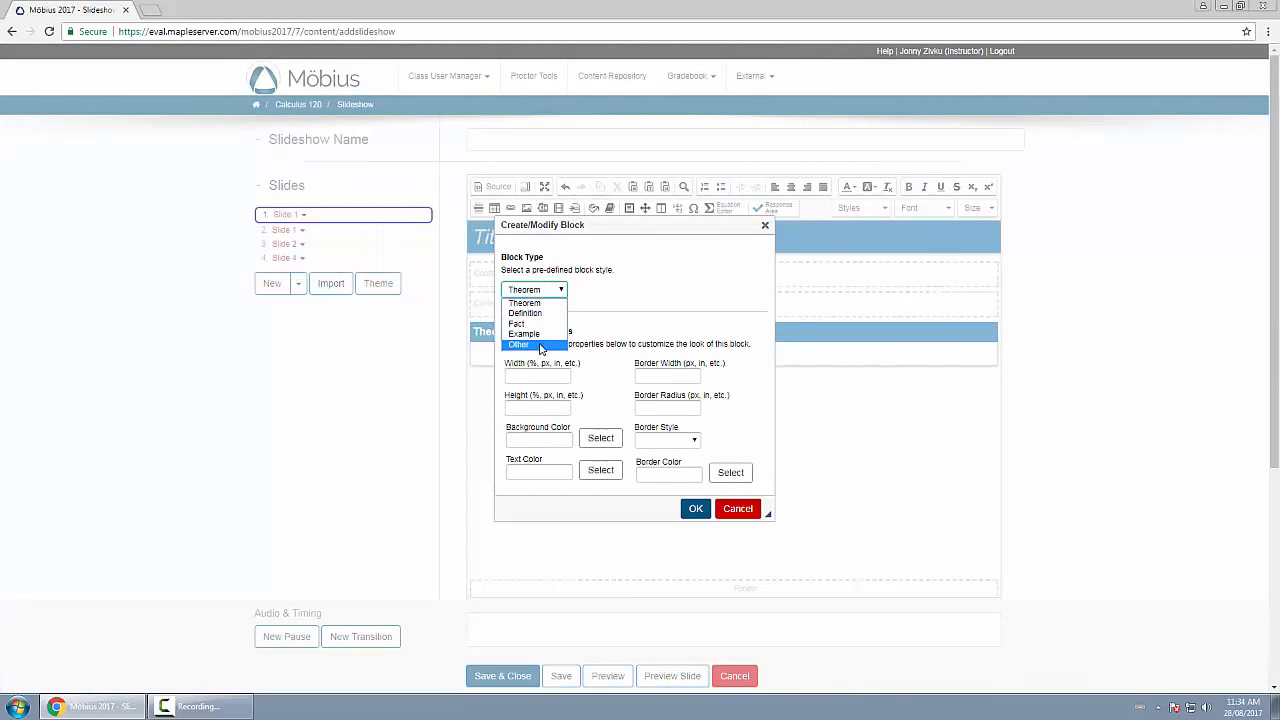
left_click(640, 279)
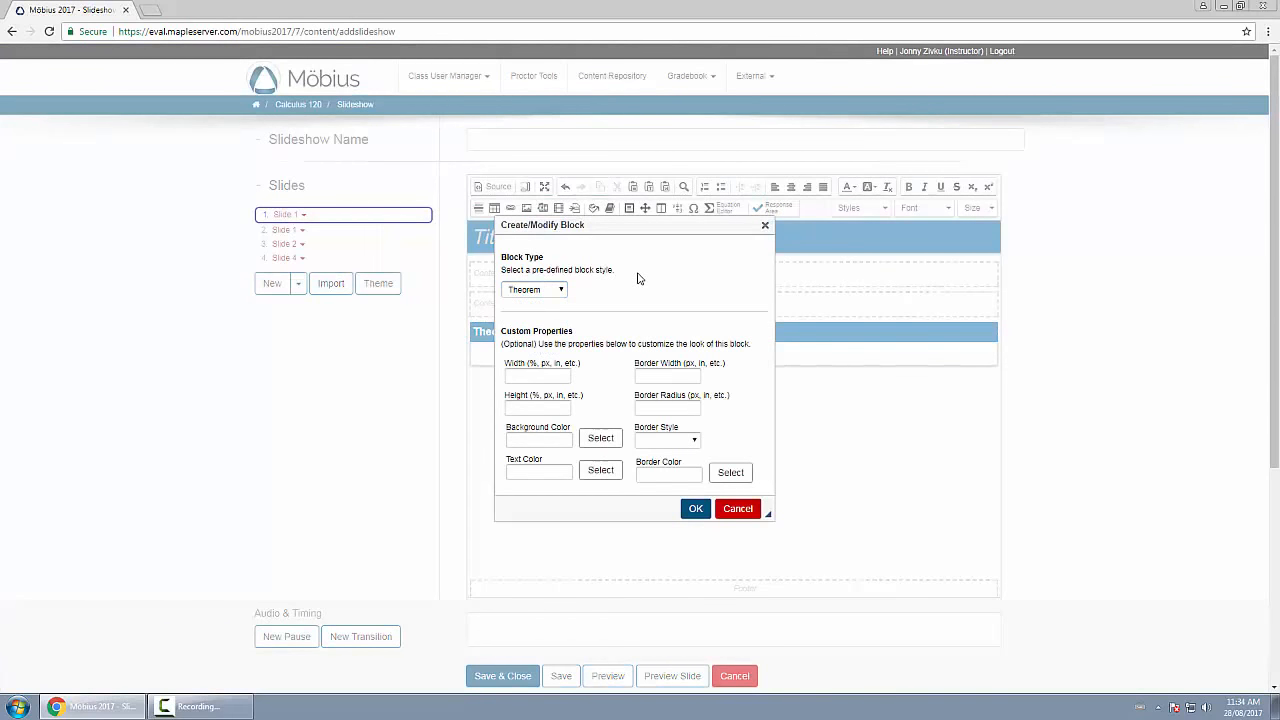
left_click(562, 297)
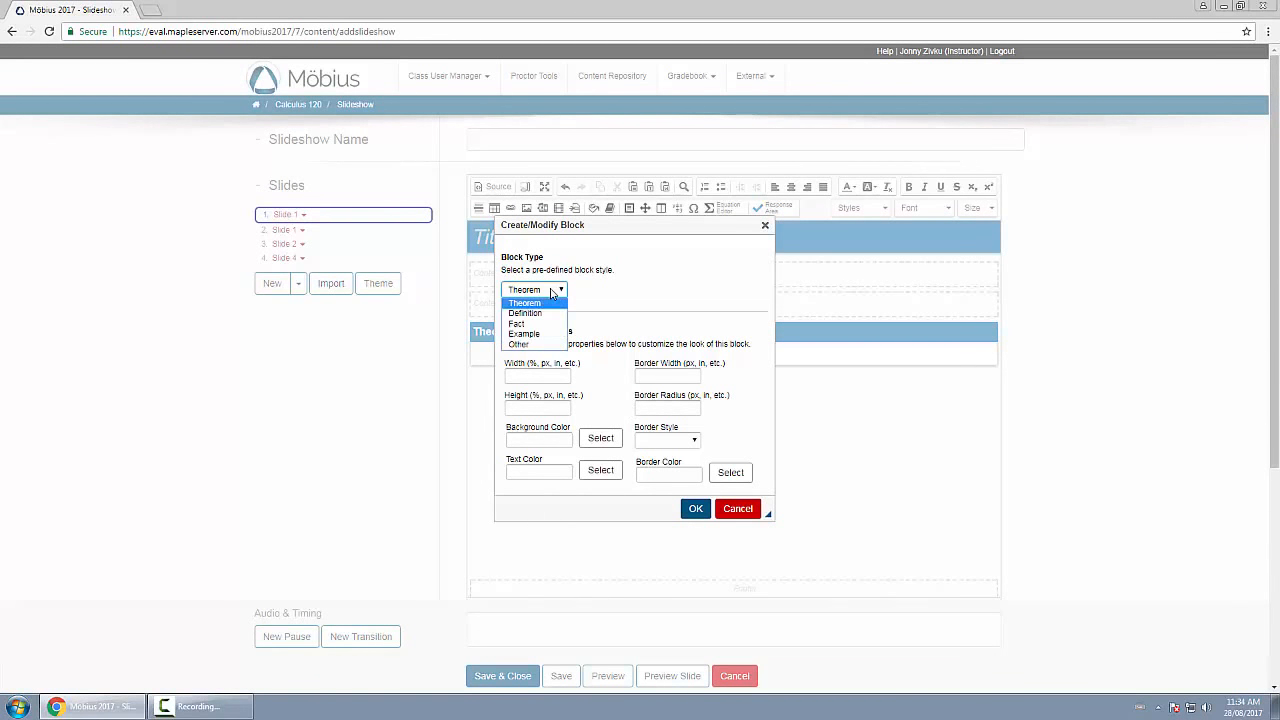
left_click(548, 326)
left_click(696, 508)
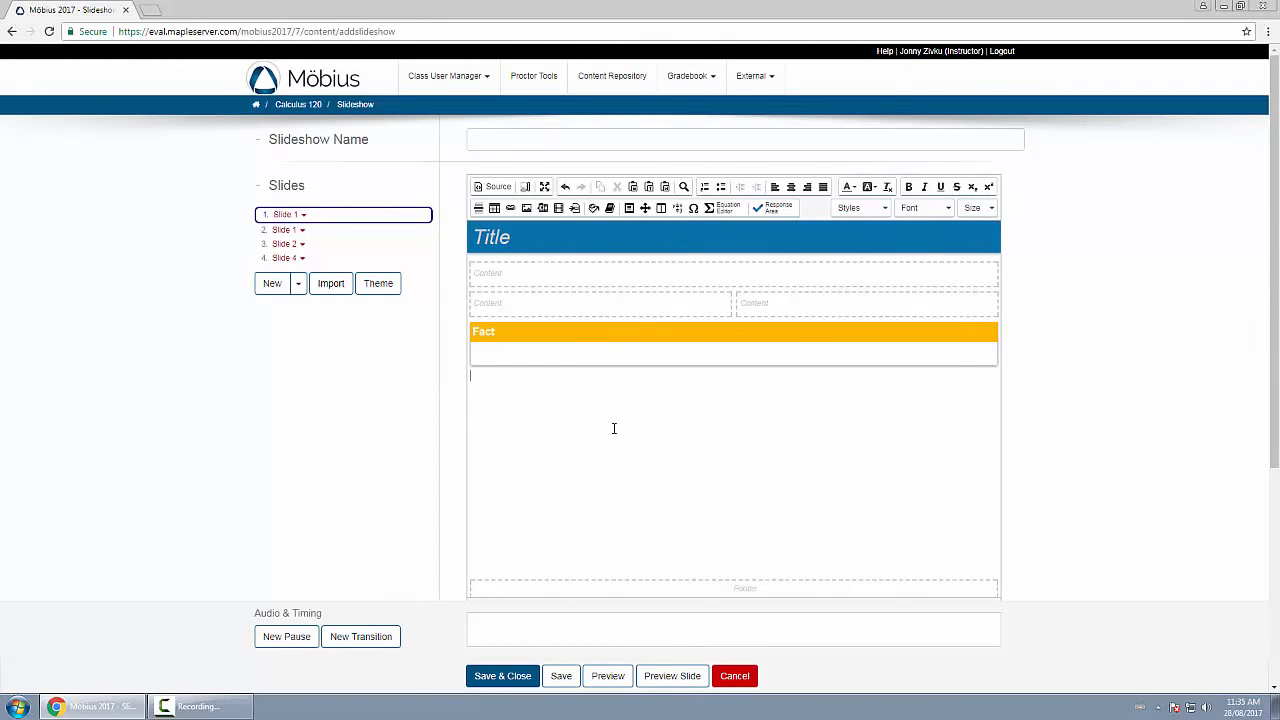
Add a floating box with a blue background and position it below the Fact block, toward the slide's right side.
left_click(645, 208)
mouse_move(703, 352)
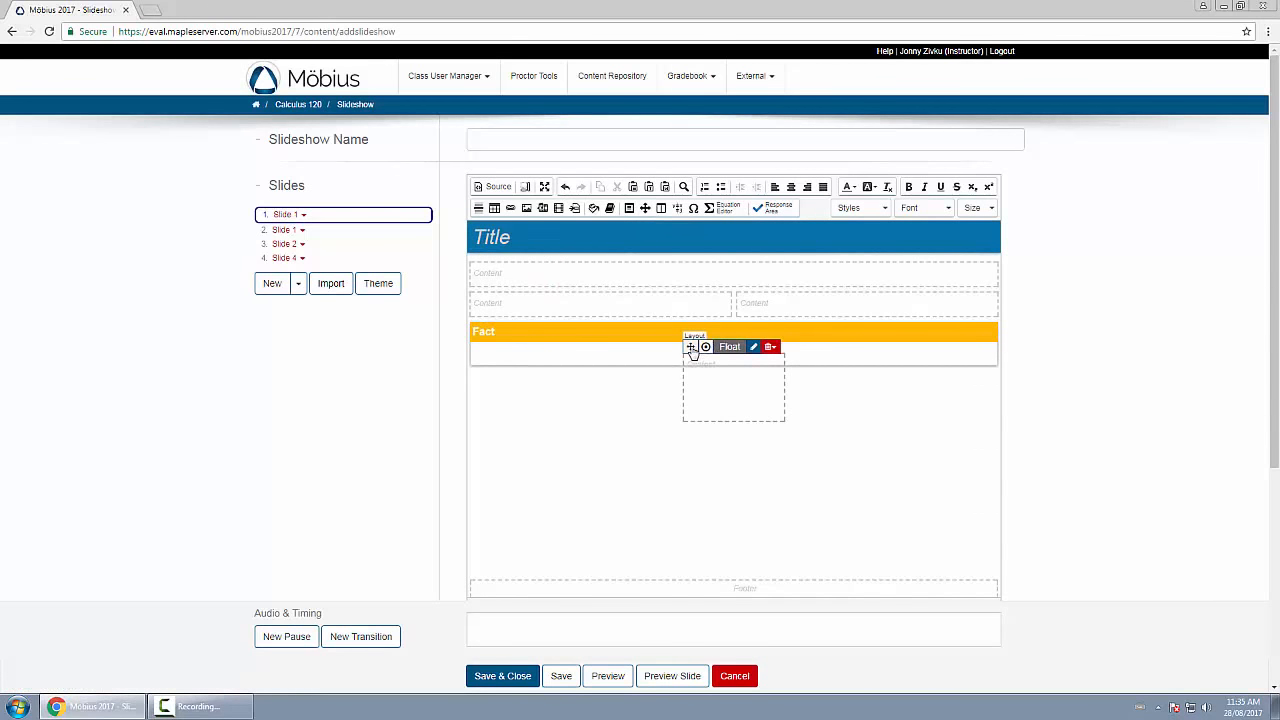
left_click_drag(690, 347, 831, 384)
mouse_move(556, 408)
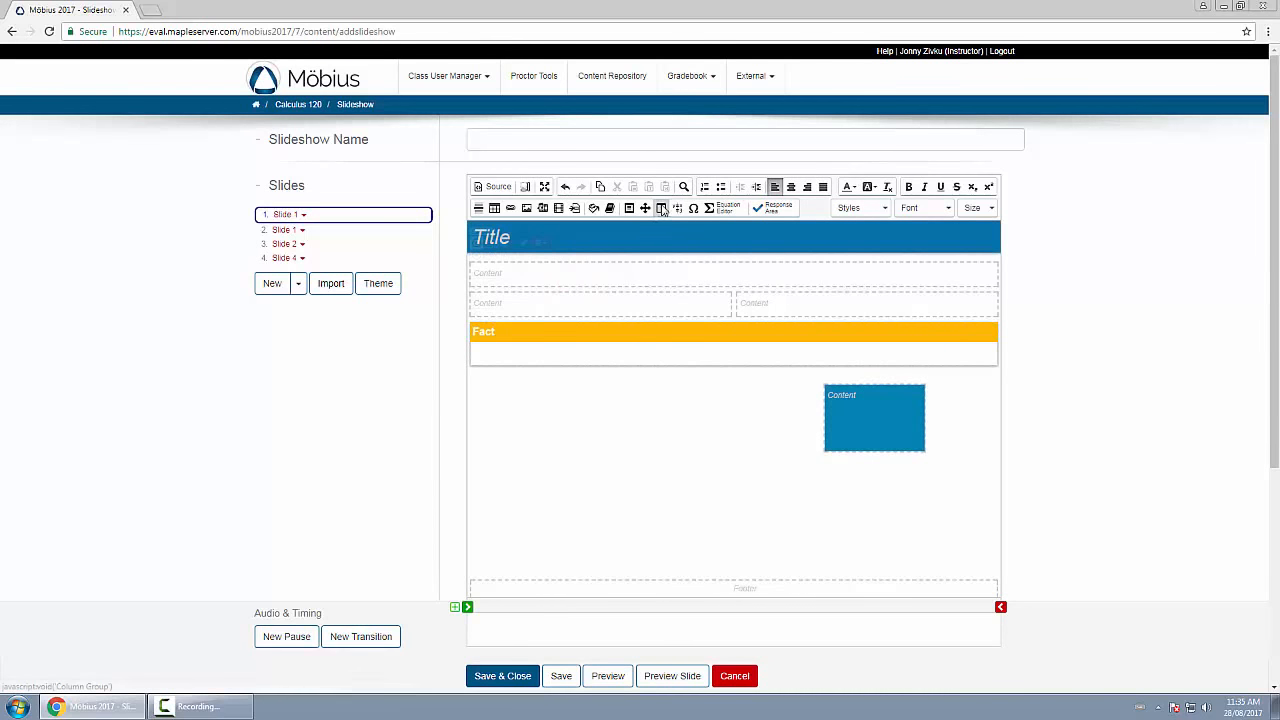
Insert a single-column column group between the two-column content row and the Fact block.
left_click(663, 357)
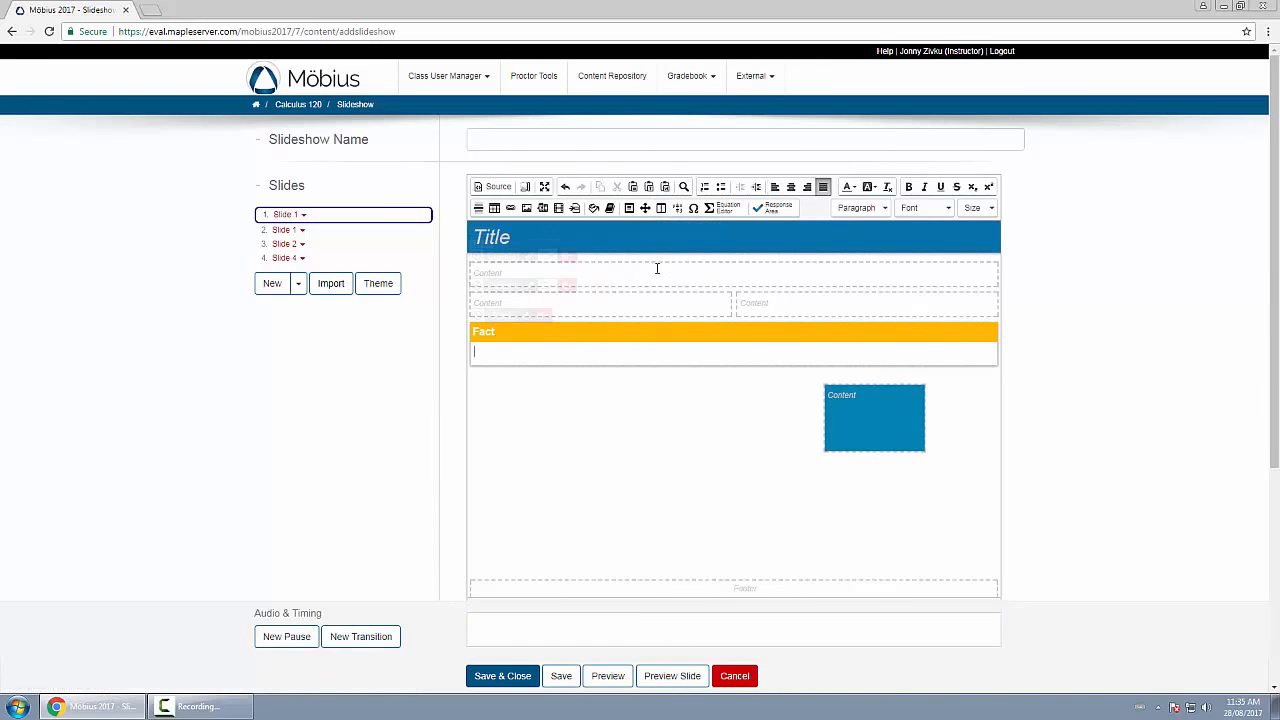
left_click(661, 208)
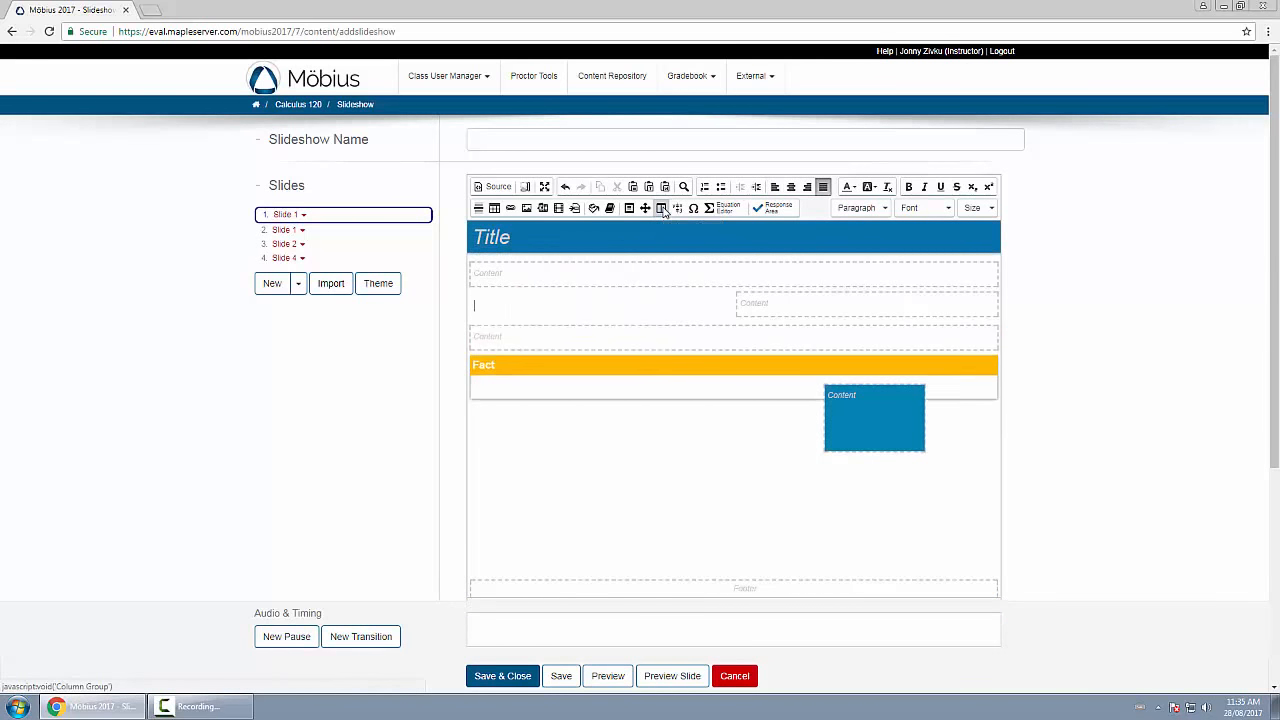
Insert two more single-column column groups between the two-column content row and the Fact block.
left_click(661, 210)
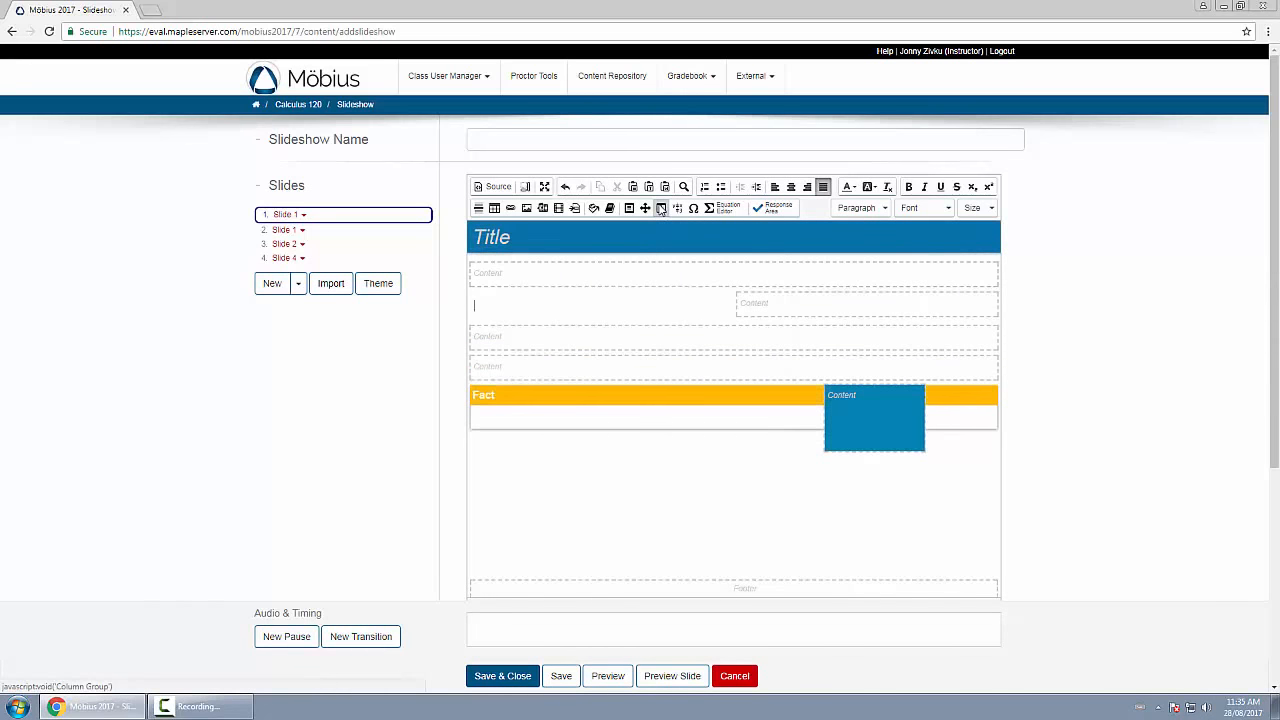
left_click(661, 210)
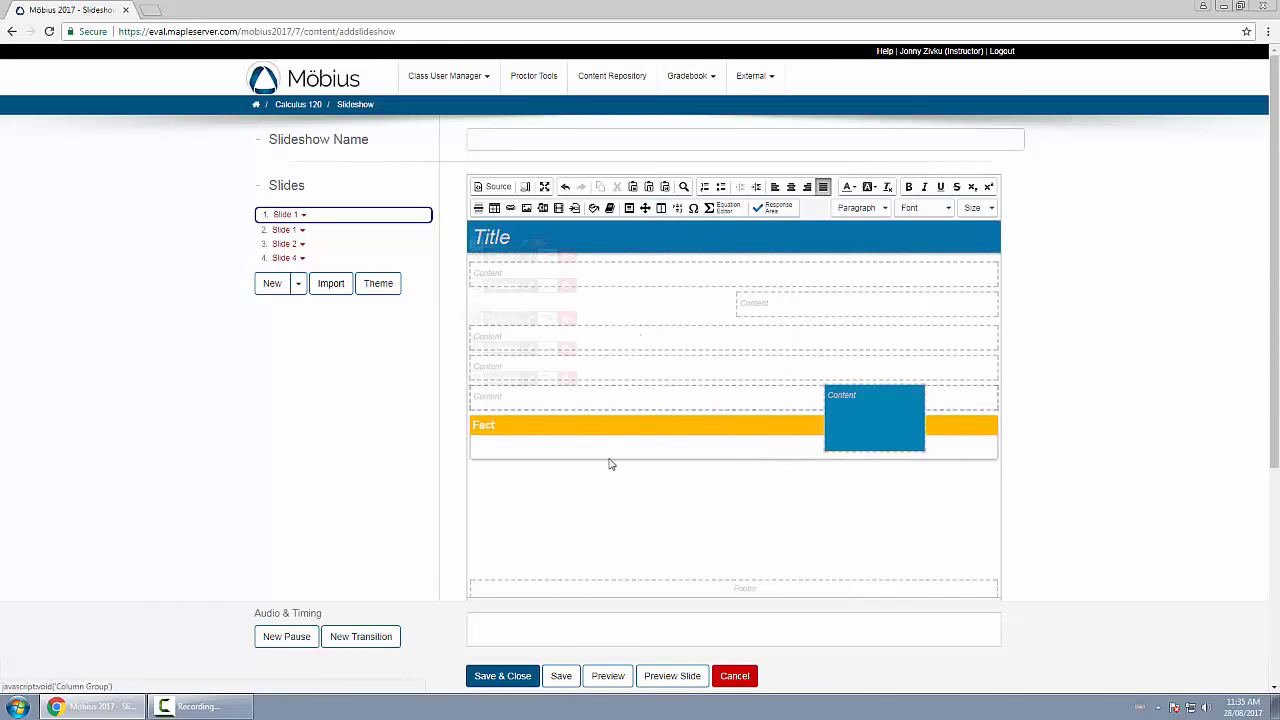
Enter "First text" in the full-width row under the title, and "Second Text" and "Third" in the two columns below it.
left_click(641, 281)
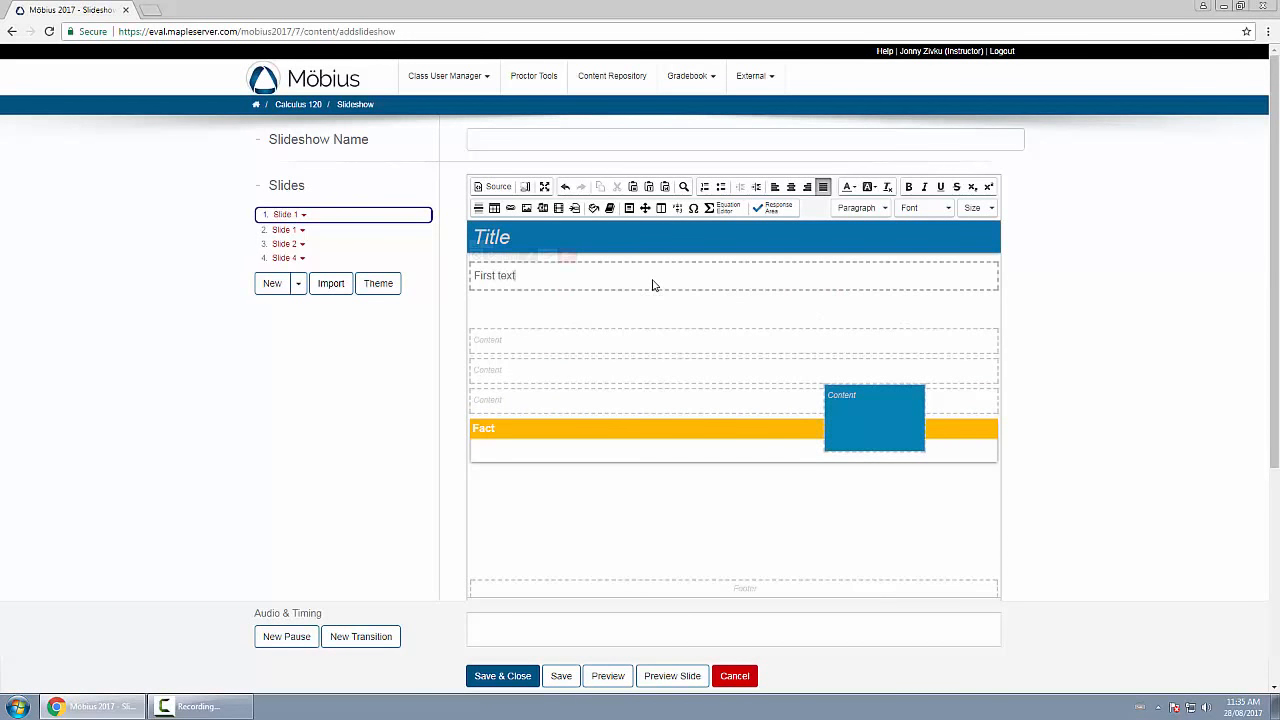
type("First text")
key("Return")
type("Second Text")
left_click(795, 316)
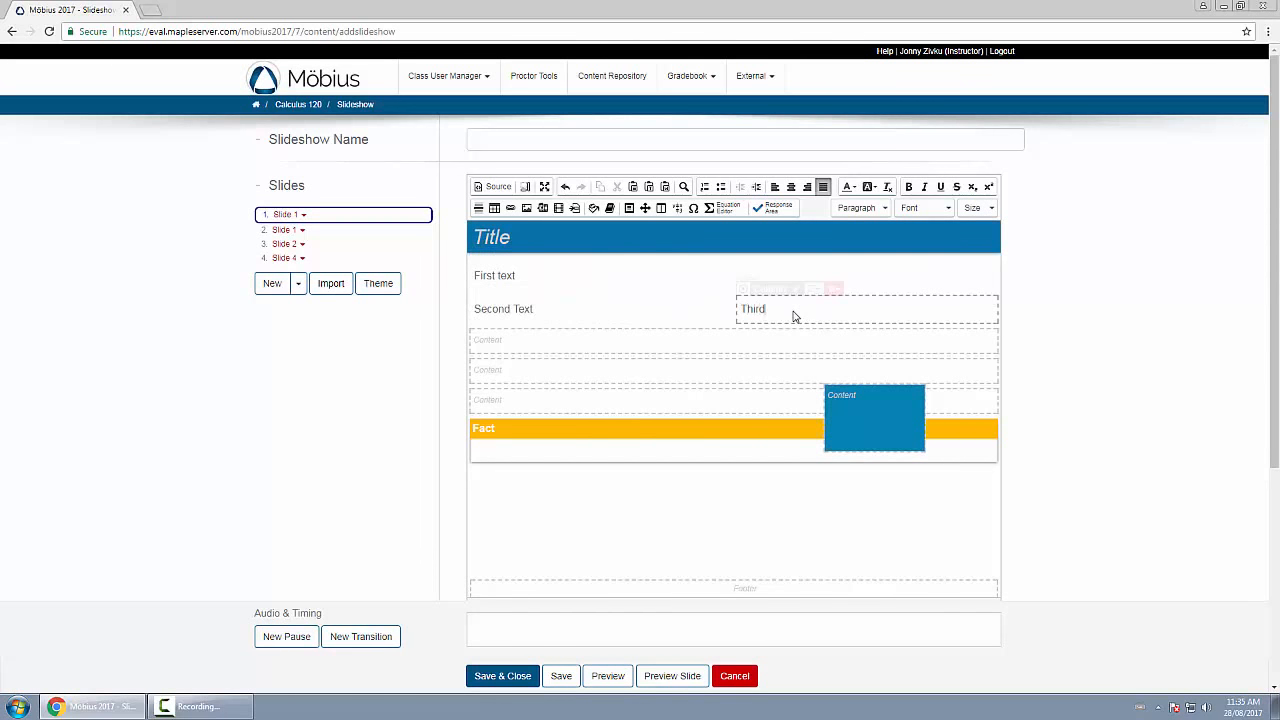
type("Third")
Insert an align environment in the empty area below the Fact block and view the available quick symbols.
left_click(754, 534)
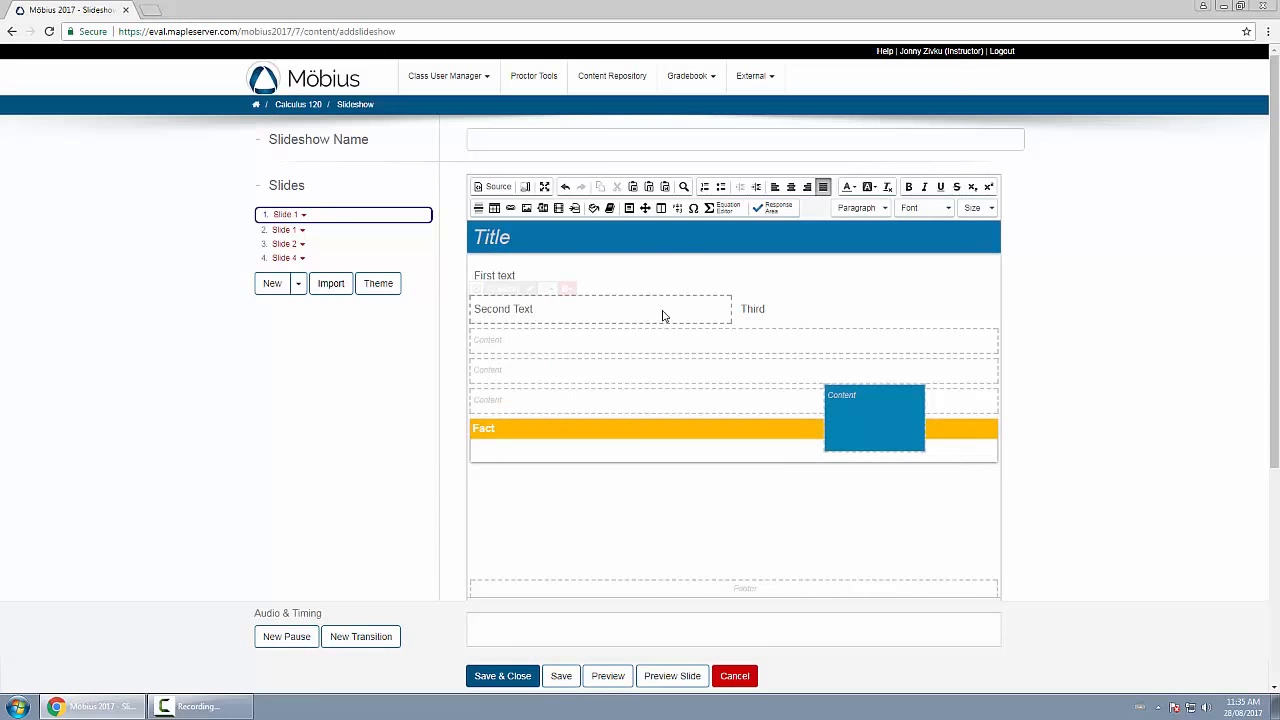
left_click(679, 209)
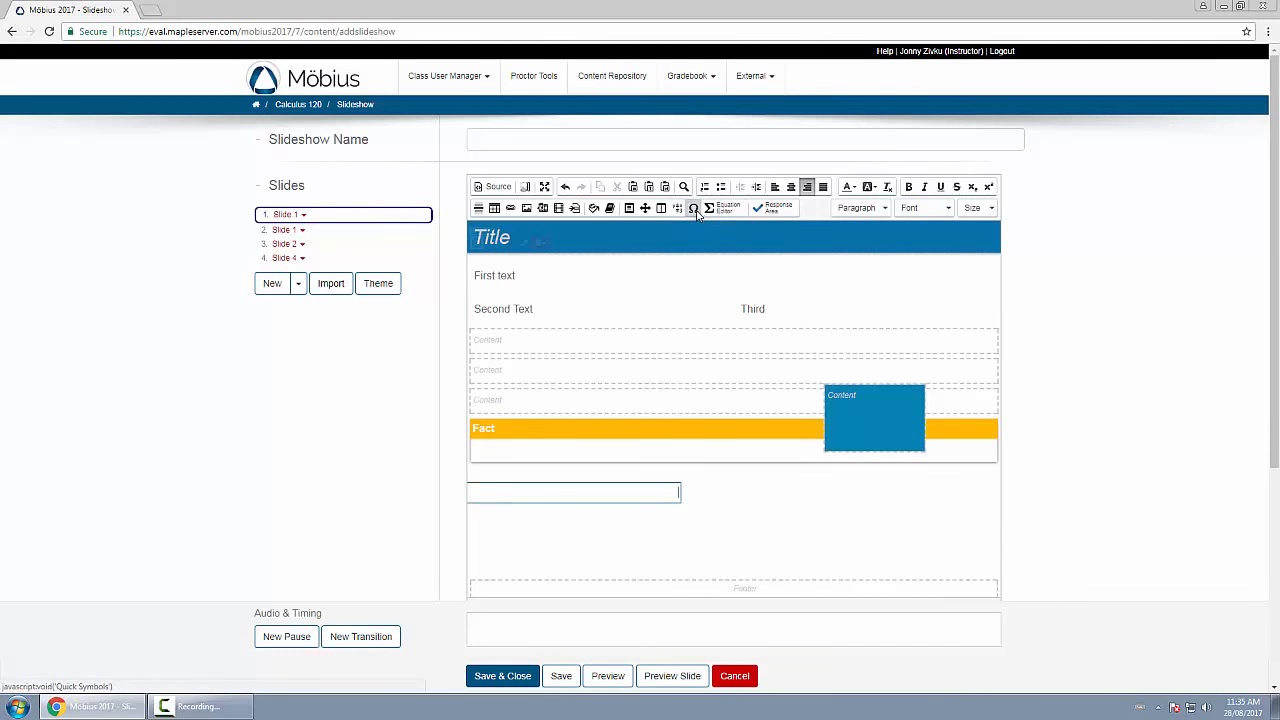
left_click(694, 209)
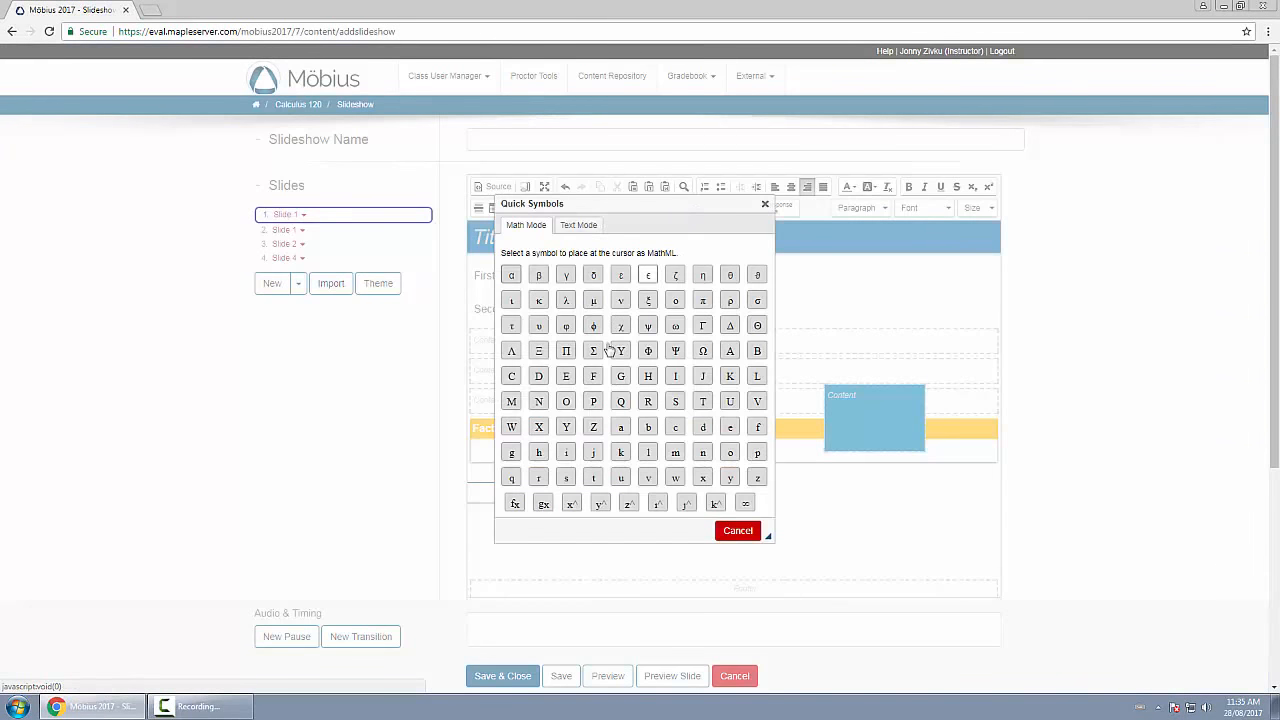
left_click(765, 207)
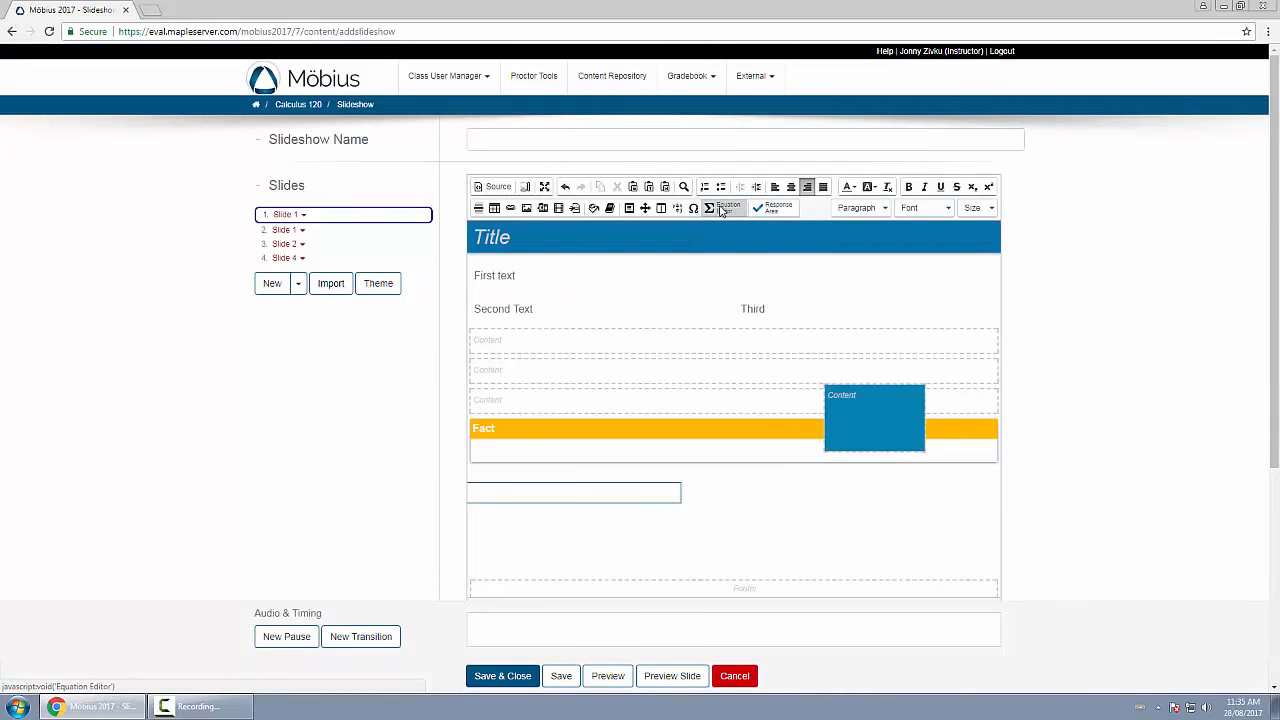
View the Equation Editor and the Response Area question types without inserting anything.
left_click(716, 208)
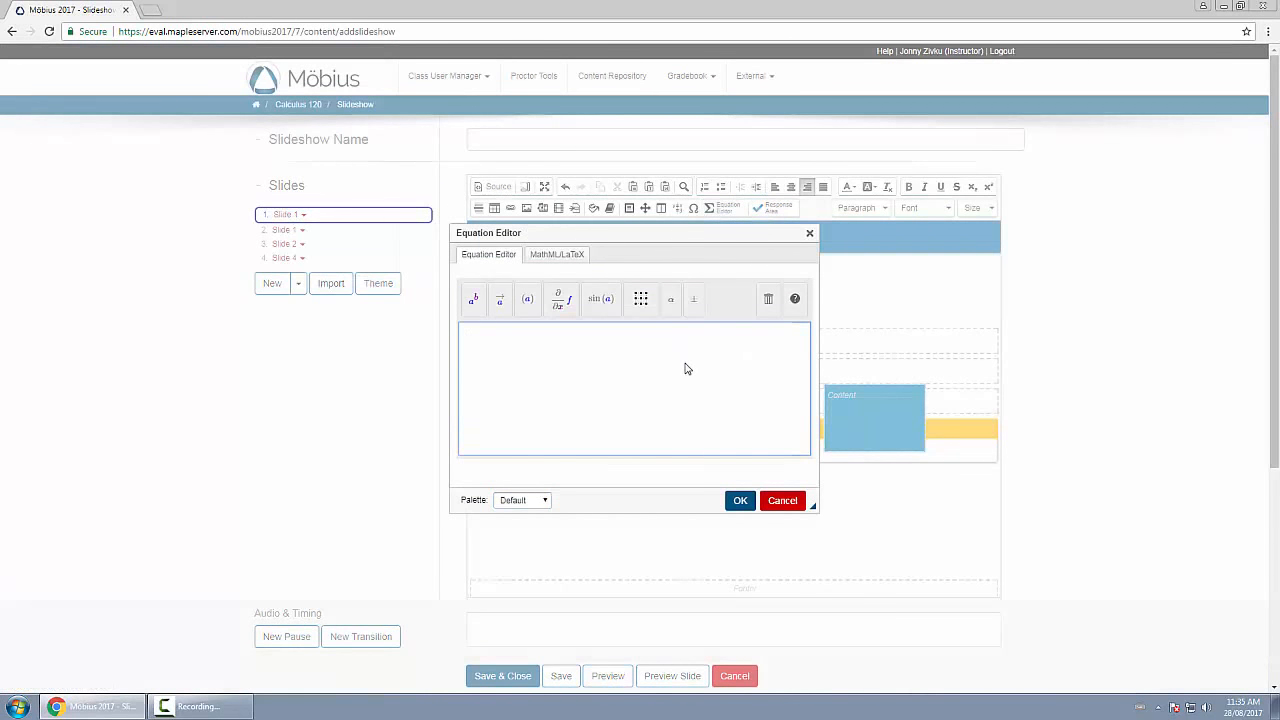
left_click(806, 235)
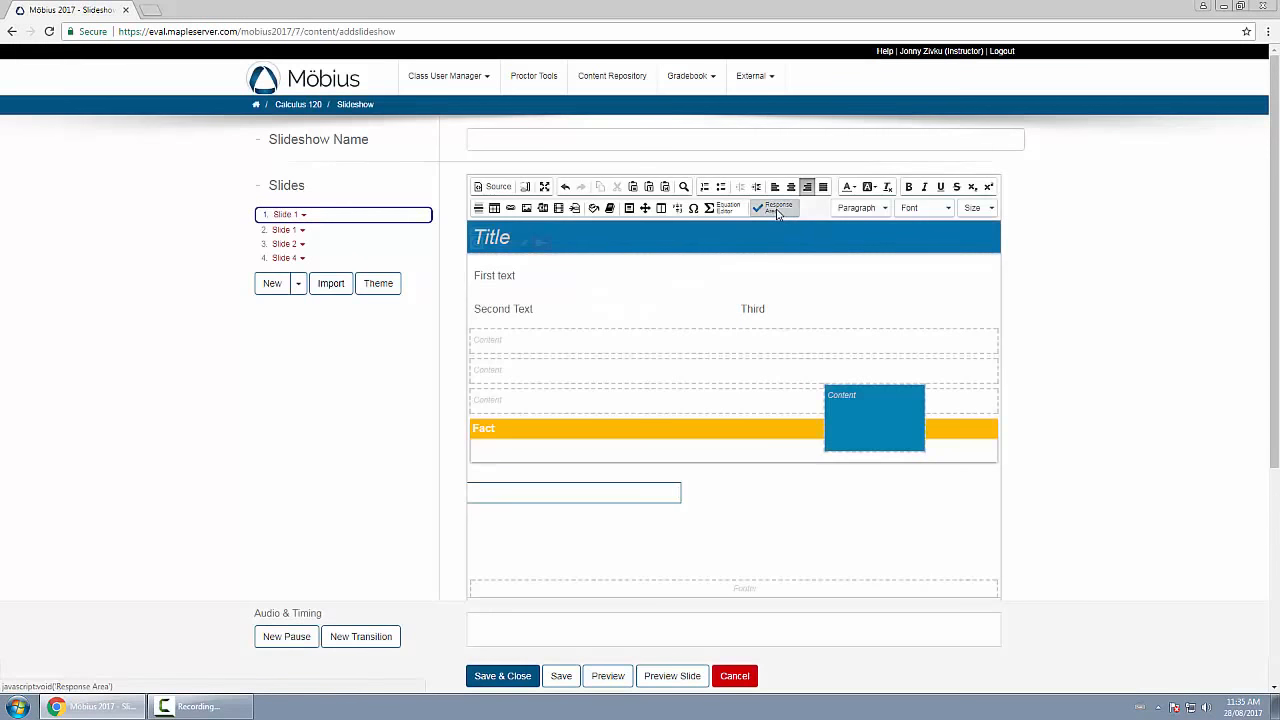
left_click(777, 210)
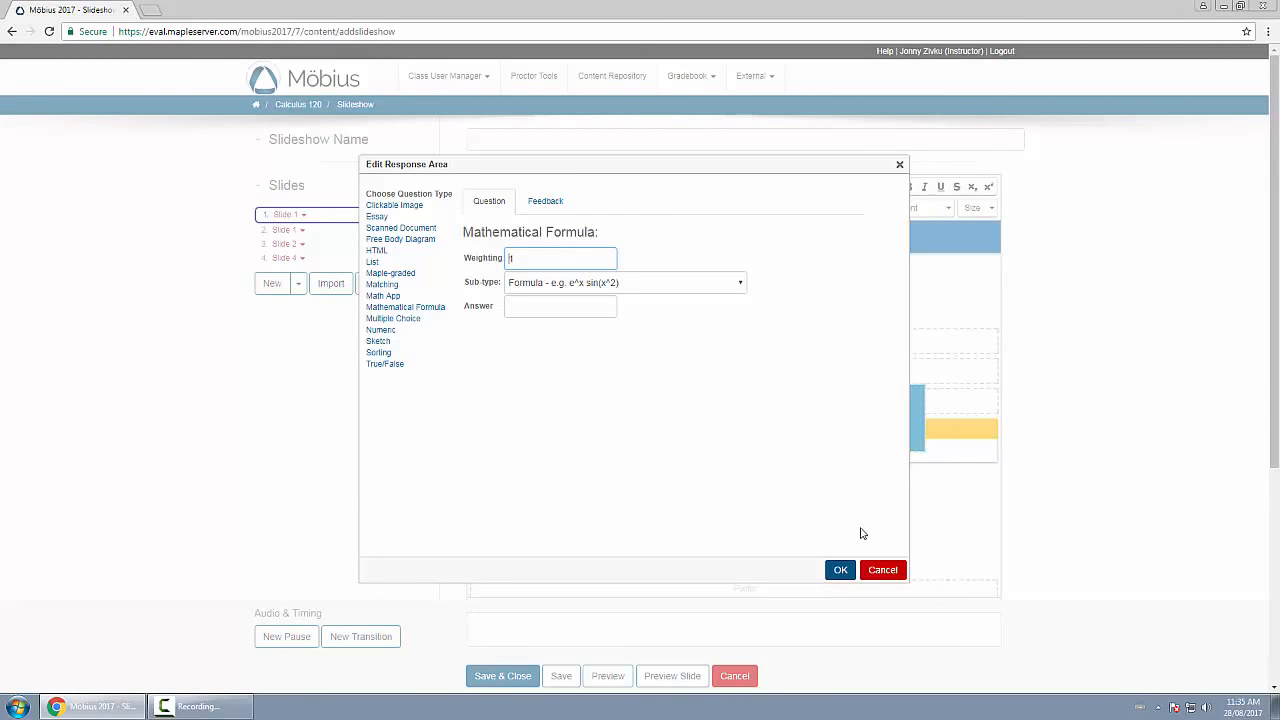
left_click(883, 572)
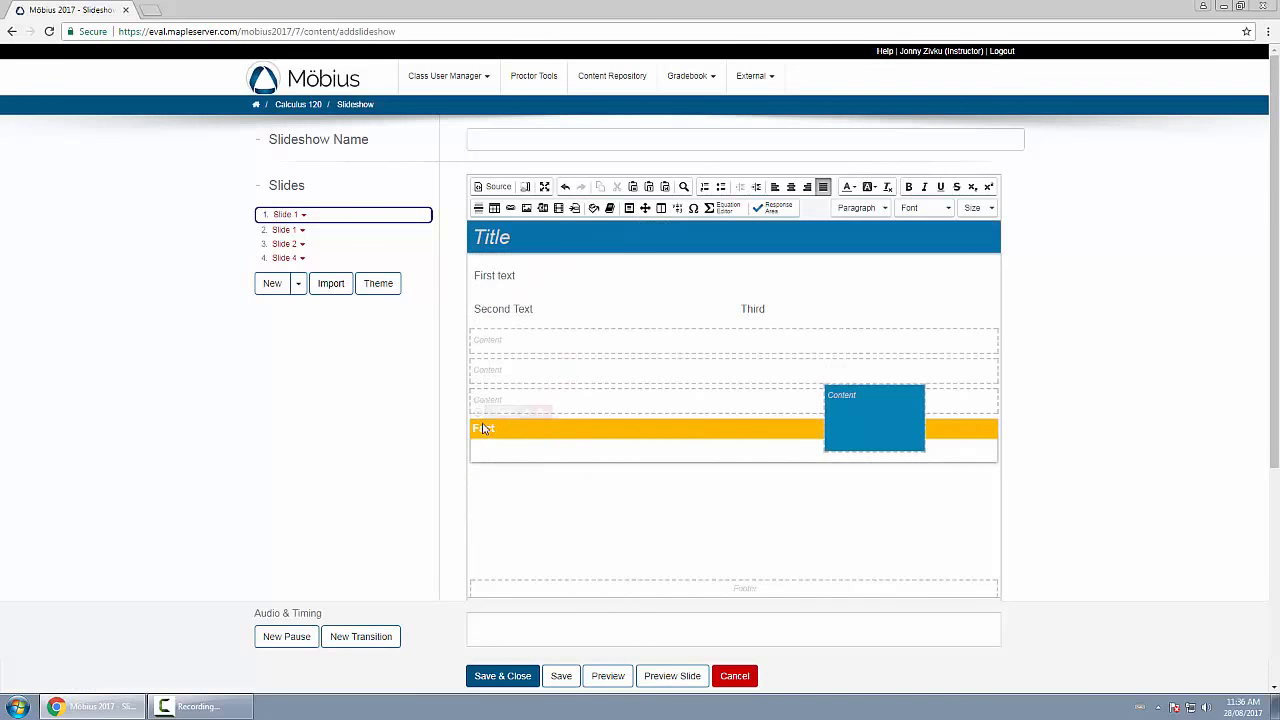
Select the Fact block and empty column groups above it in turn, and view the column properties of the first empty row.
mouse_move(480, 420)
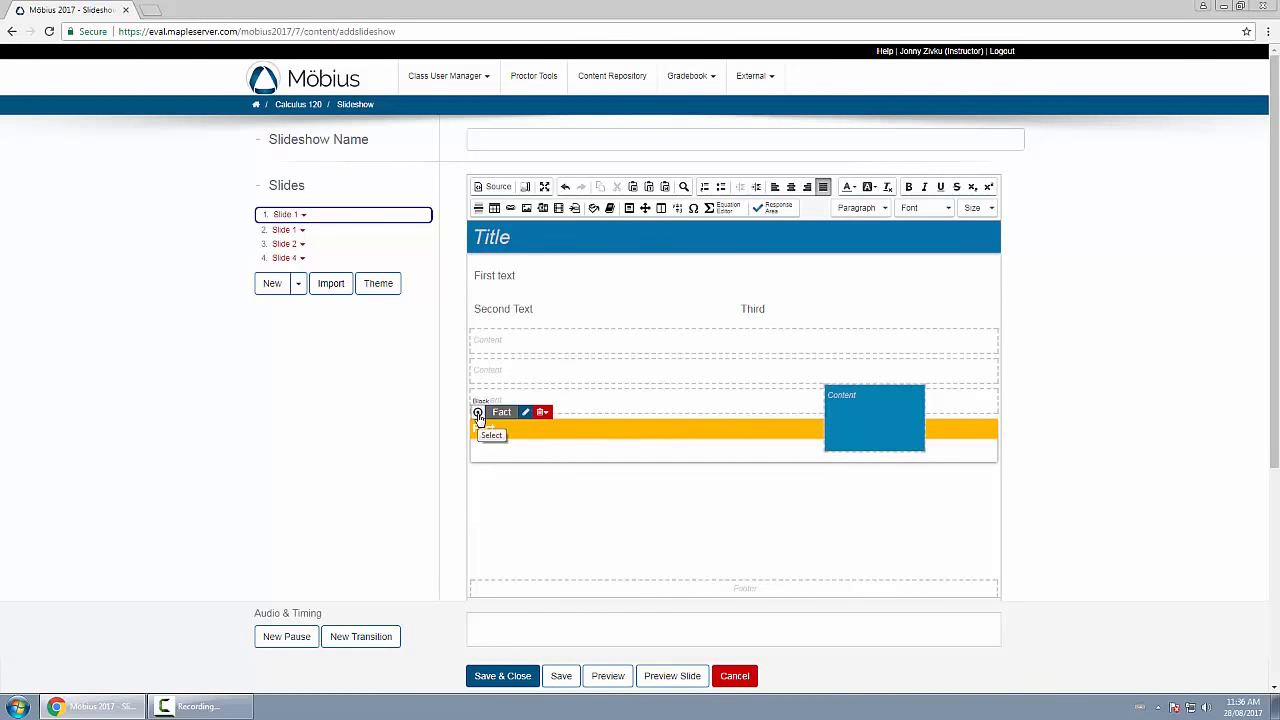
left_click(478, 413)
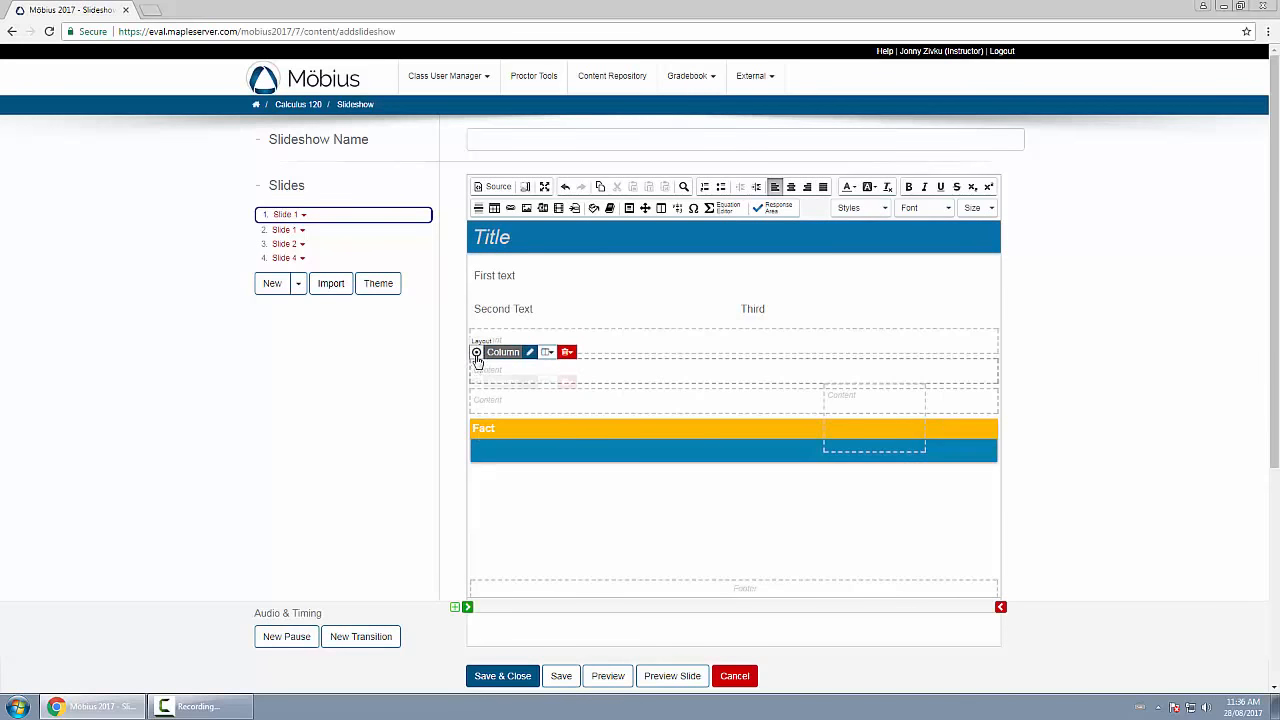
left_click(476, 352)
left_click(476, 322)
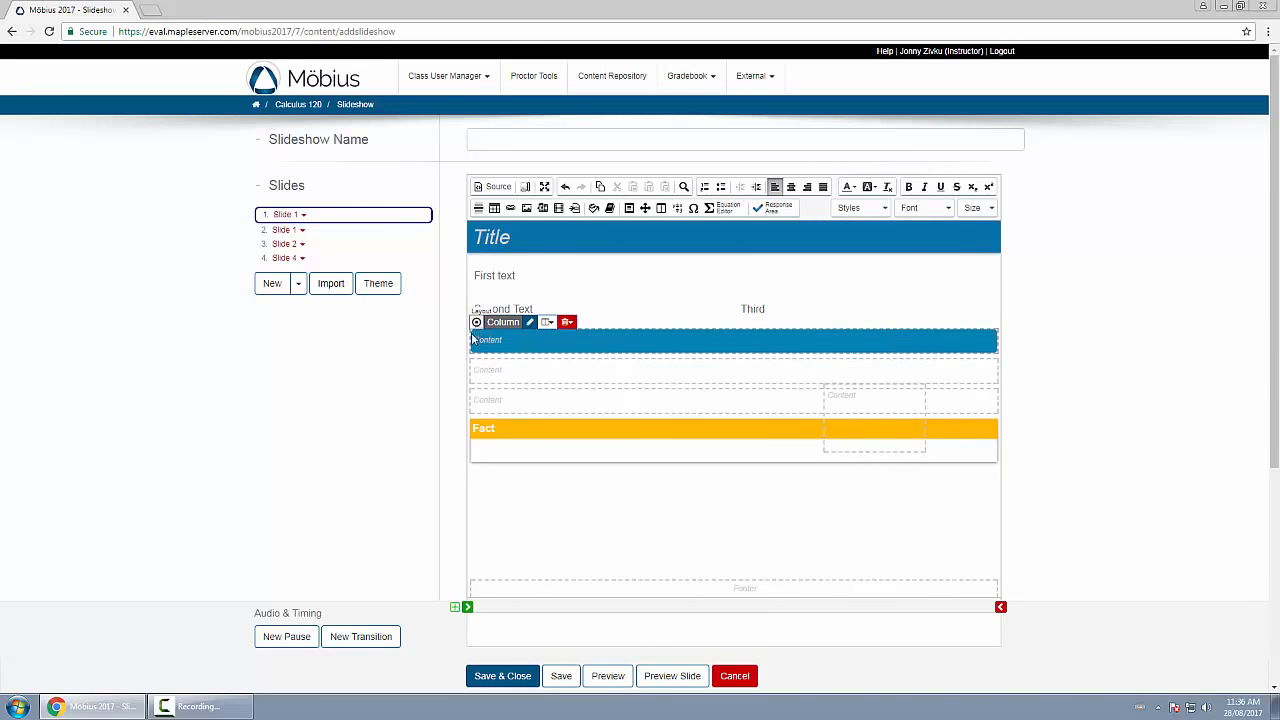
left_click(532, 324)
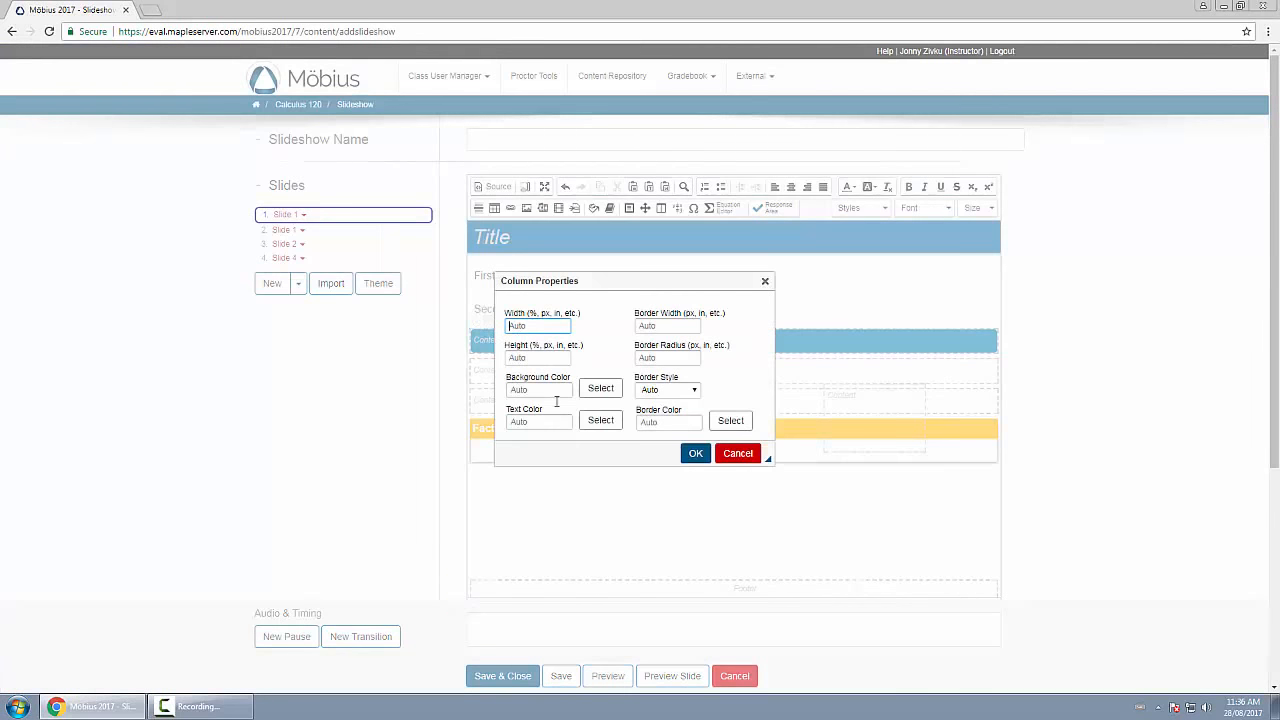
left_click(741, 456)
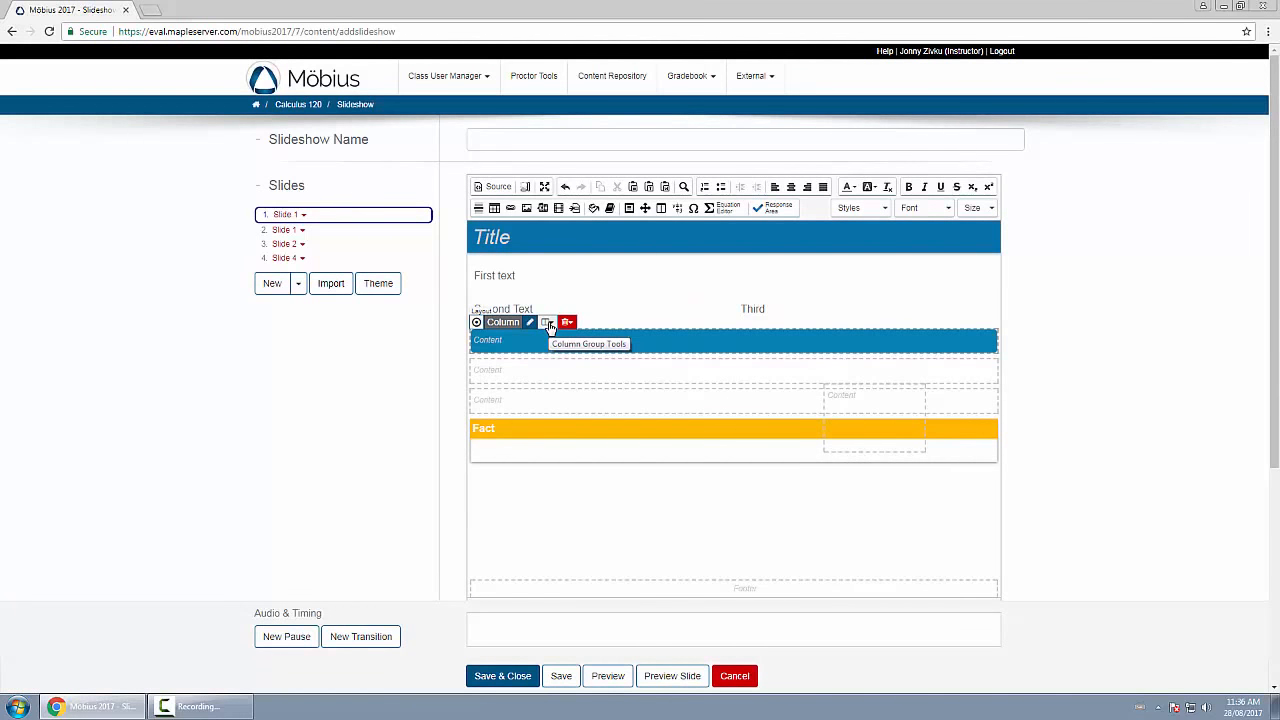
Add two columns to the right in the first empty content row so that it has three columns.
left_click(548, 323)
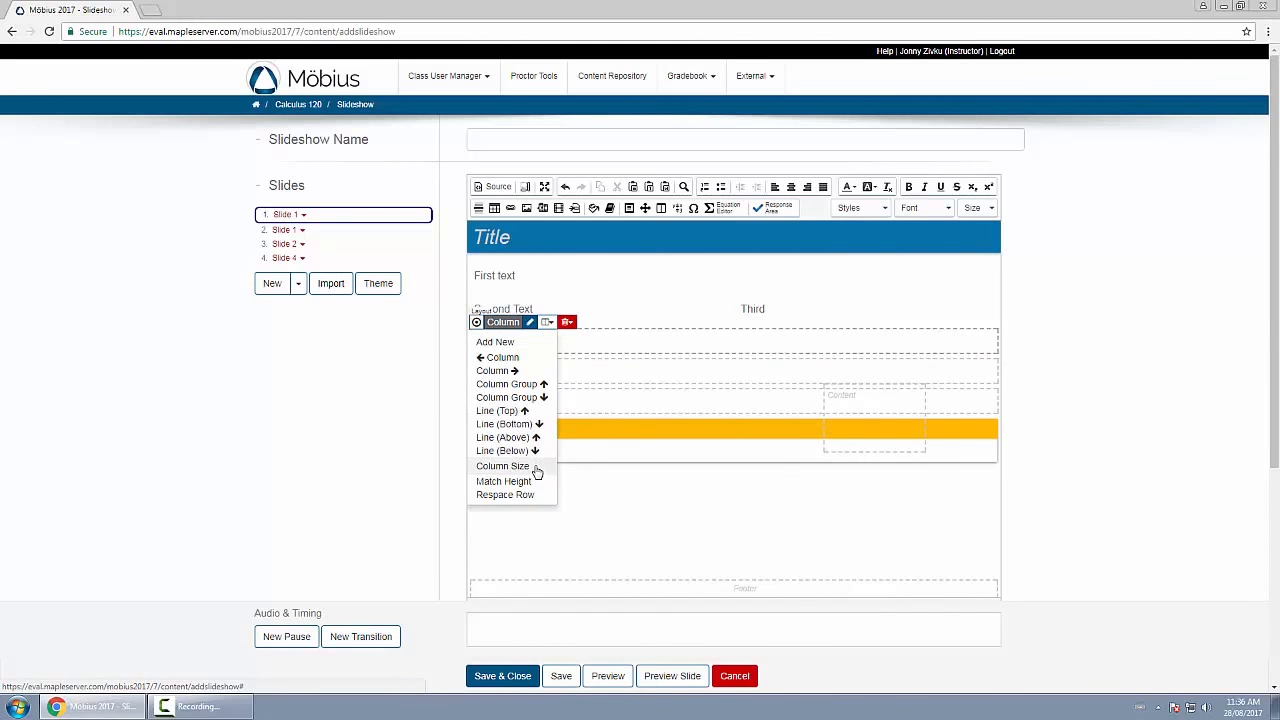
left_click(520, 372)
left_click(813, 323)
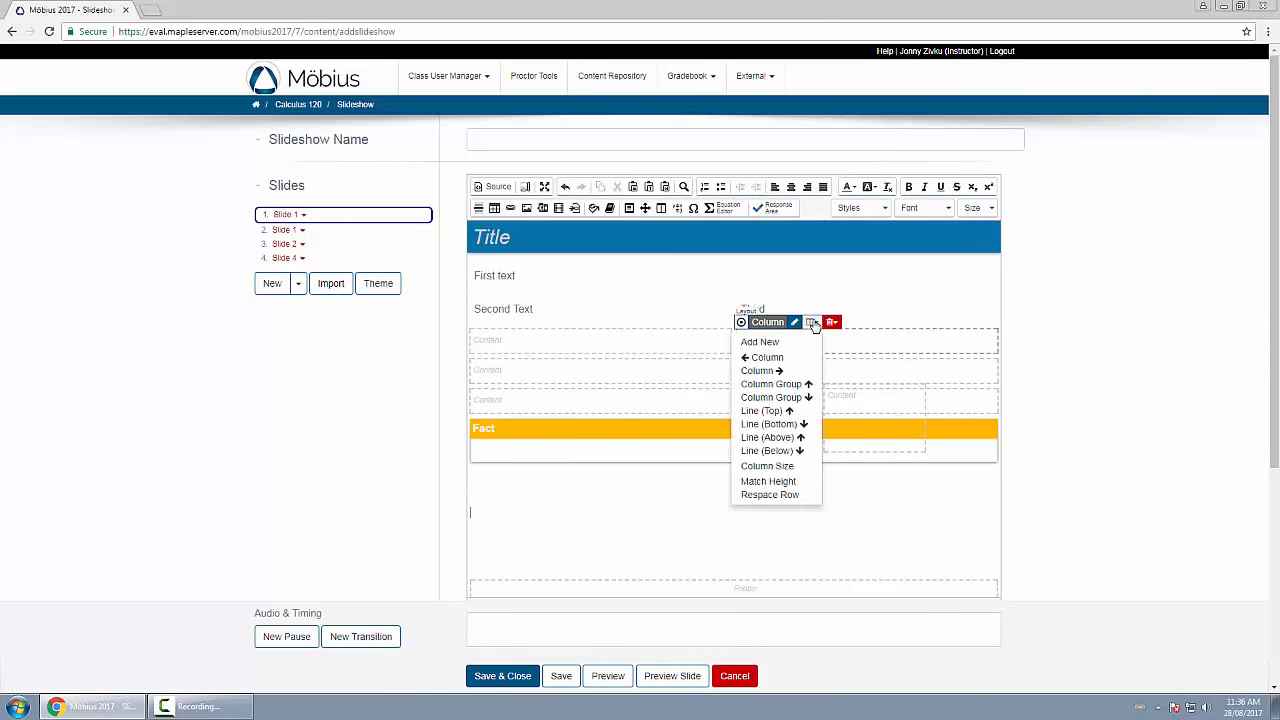
left_click(791, 377)
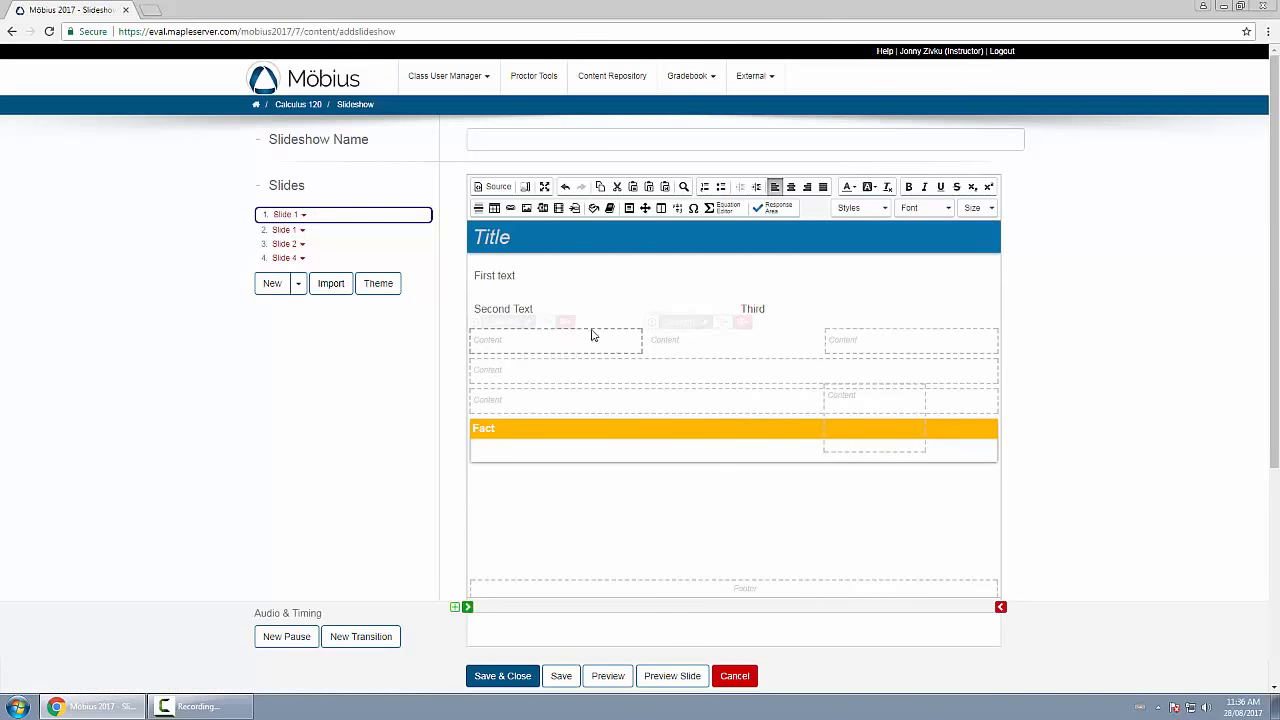
Delete the leftmost column from the three-column content row.
left_click(565, 322)
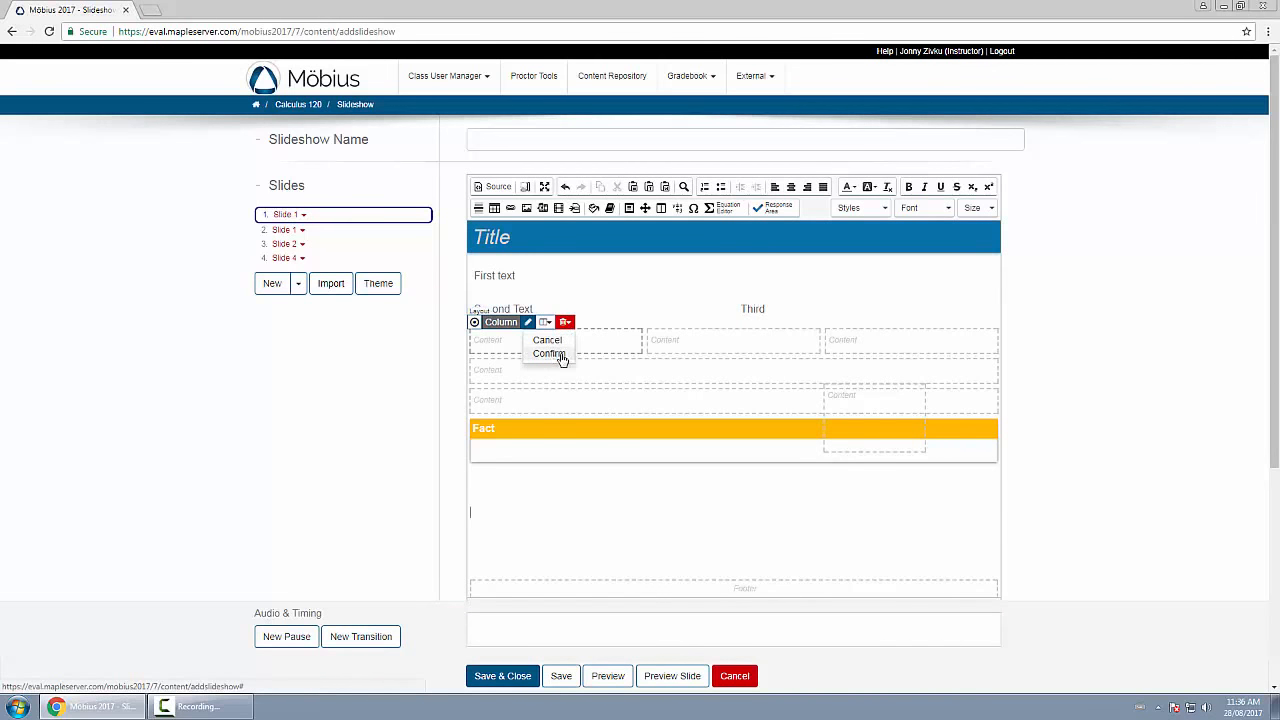
left_click(562, 356)
left_click(565, 322)
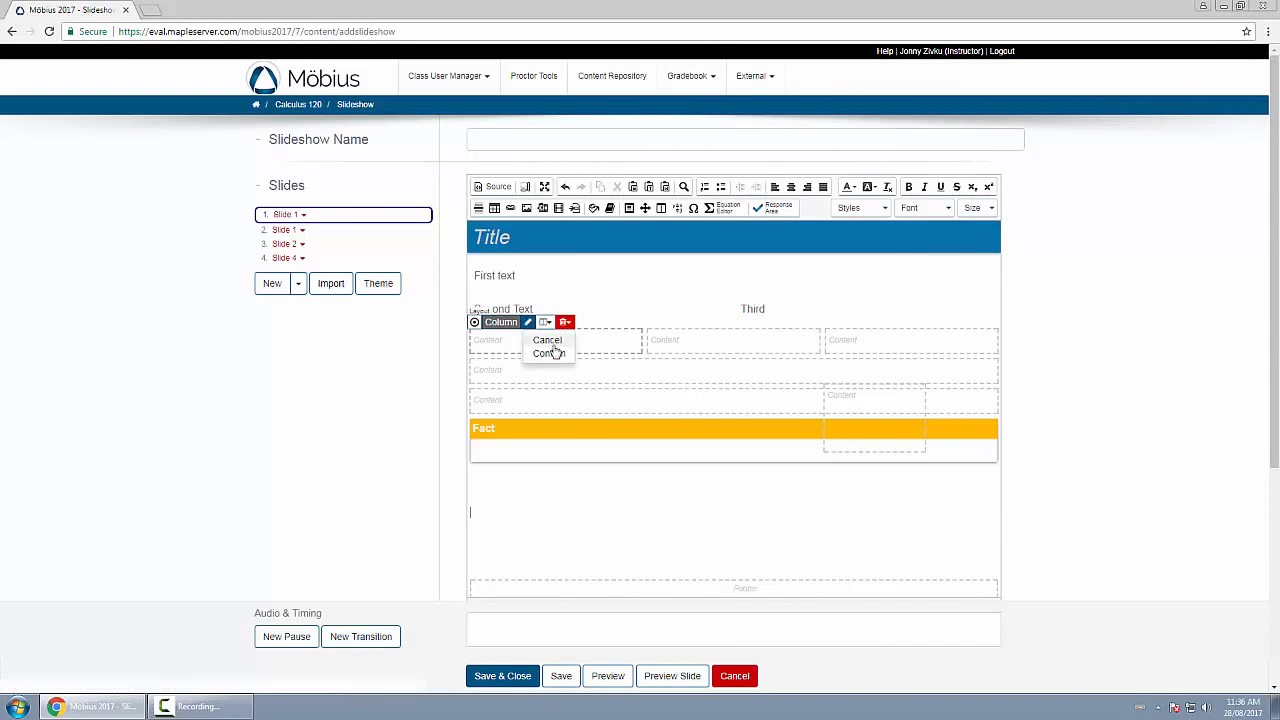
left_click(552, 354)
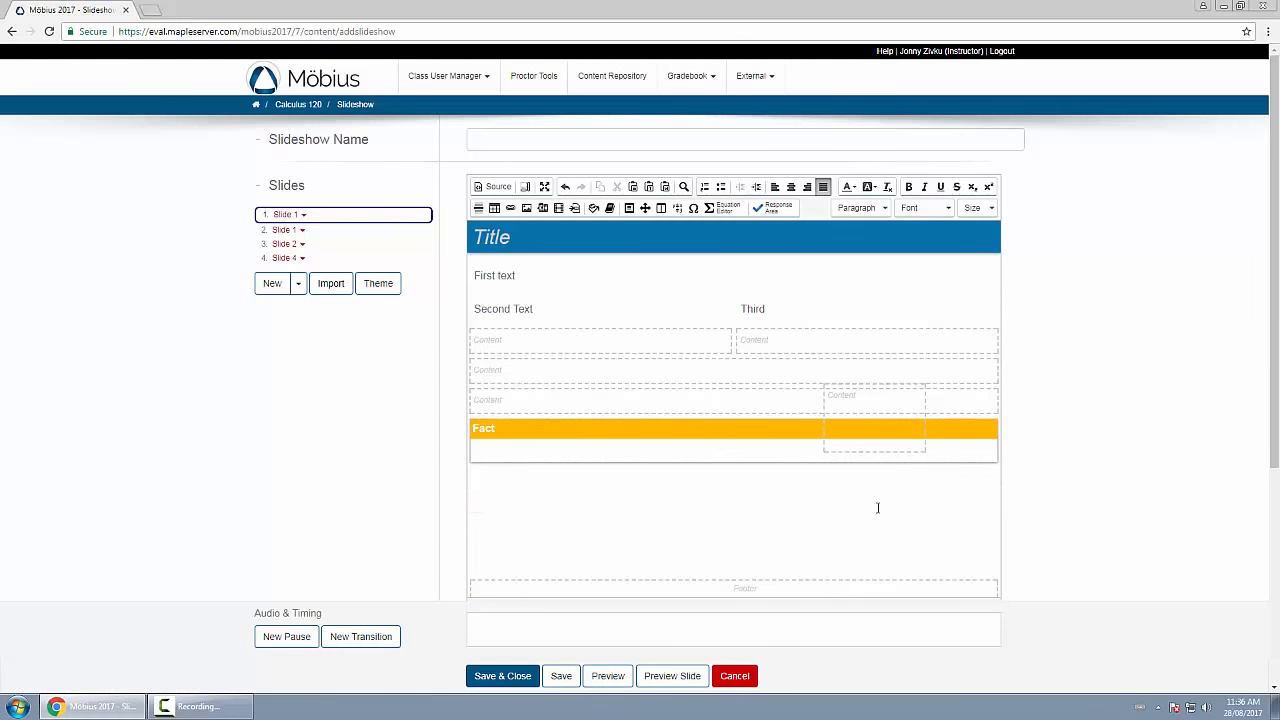